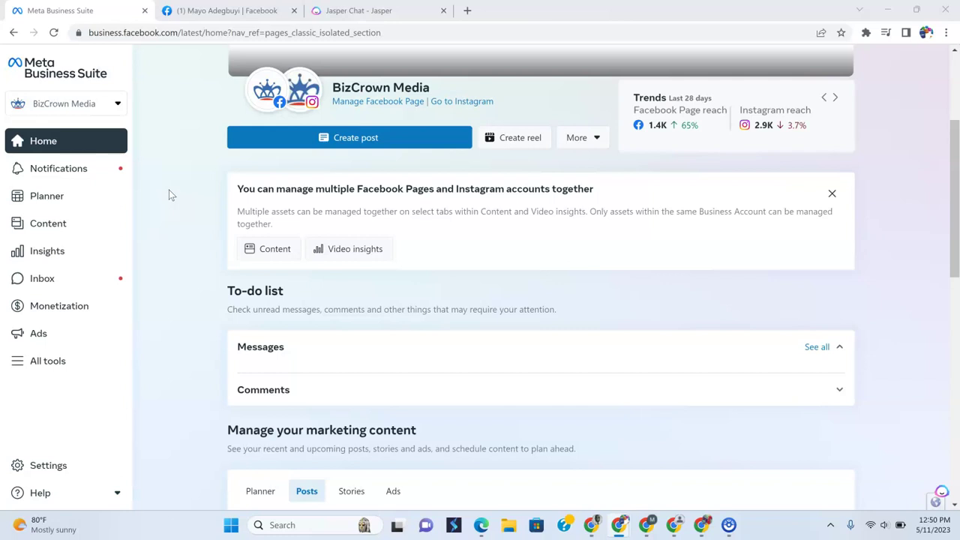
# Switch between the personal Facebook profile and the BizCrown Media business home page
pyautogui.scroll(-1, 170, 194)
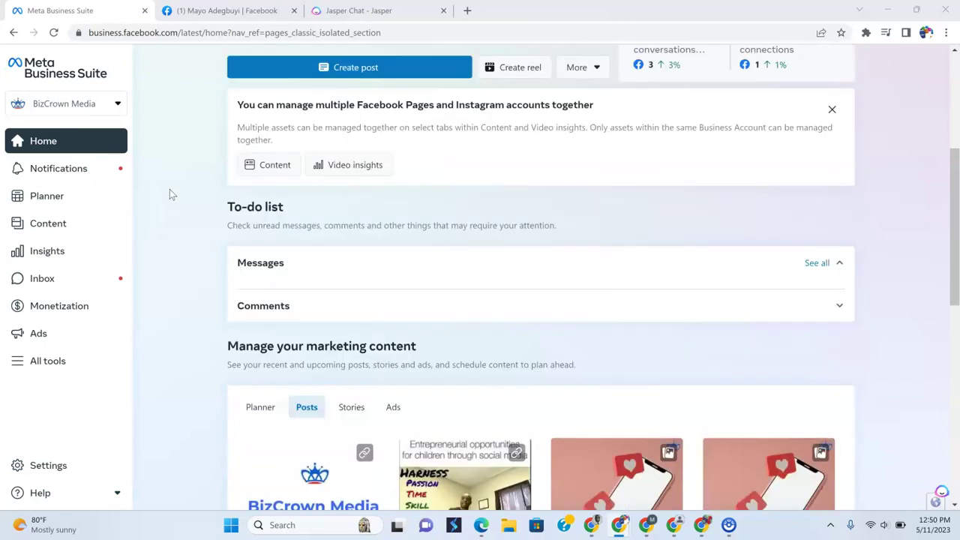
pyautogui.scroll(1, 169, 194)
pyautogui.click(146, 197)
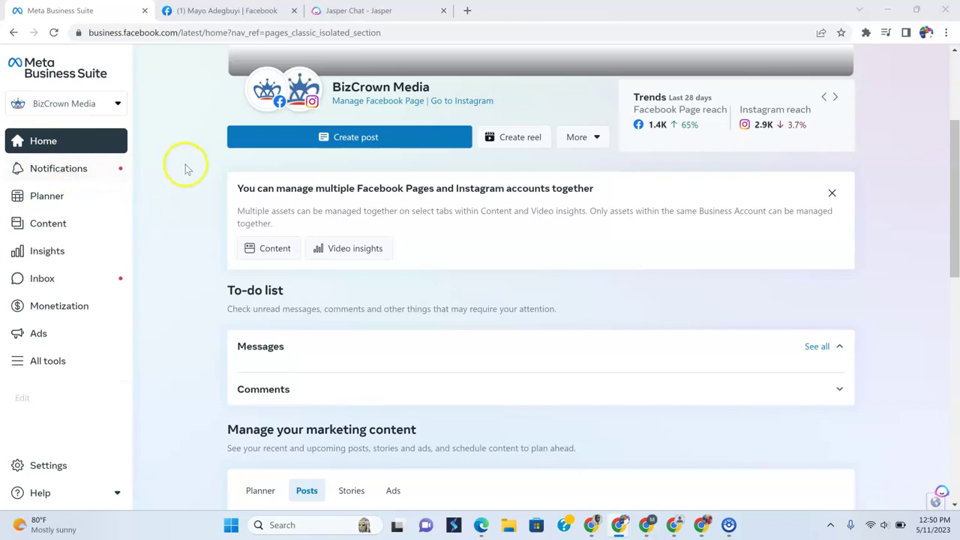
pyautogui.scroll(2, 240, 183)
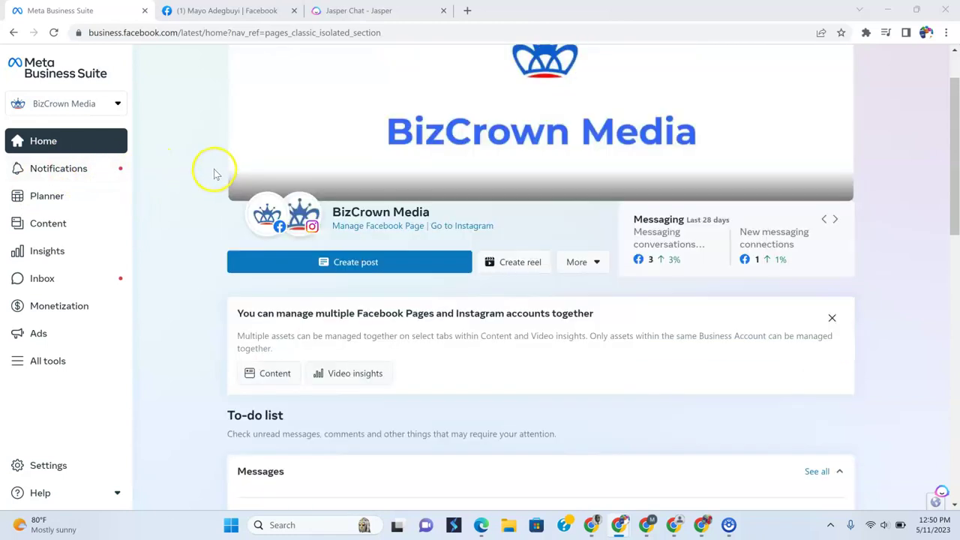
pyautogui.scroll(1, 210, 163)
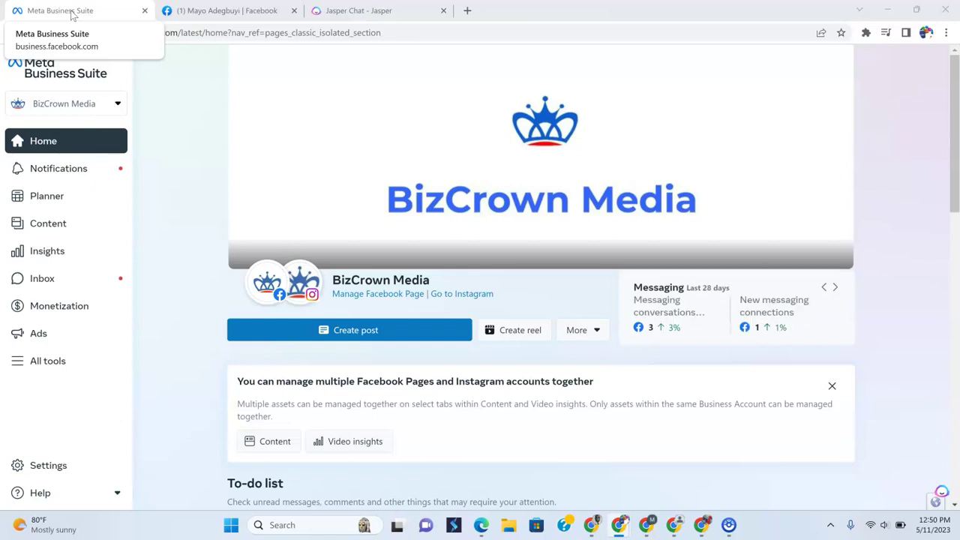
pyautogui.click(199, 10)
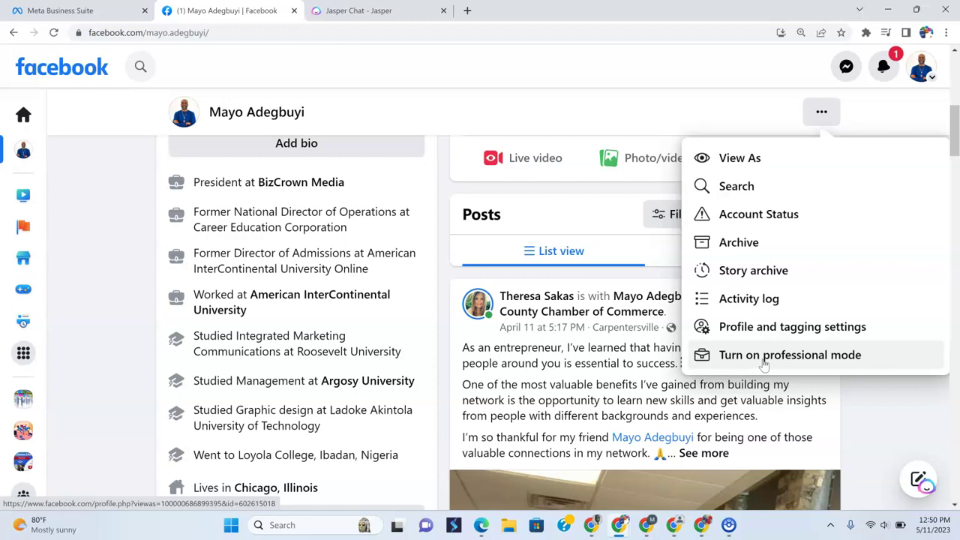
pyautogui.click(71, 11)
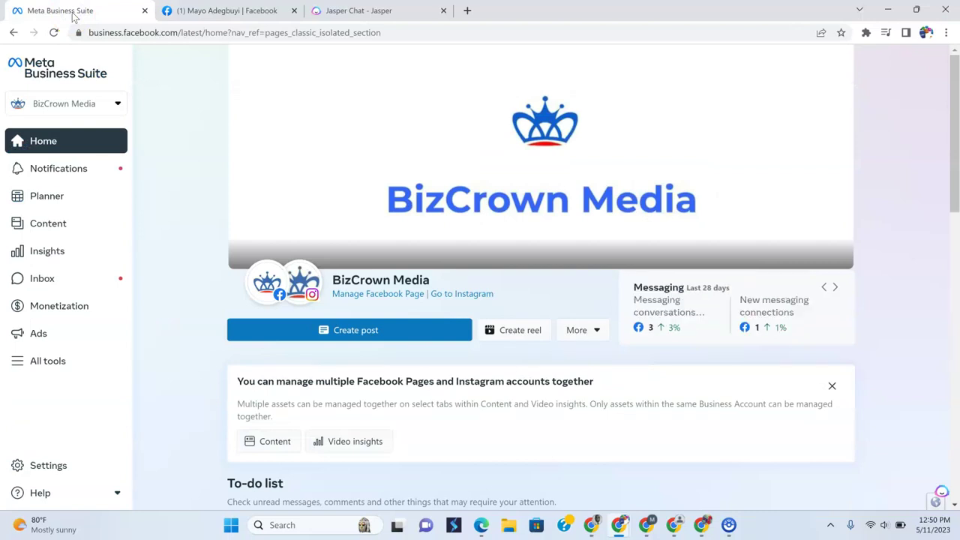
pyautogui.click(180, 12)
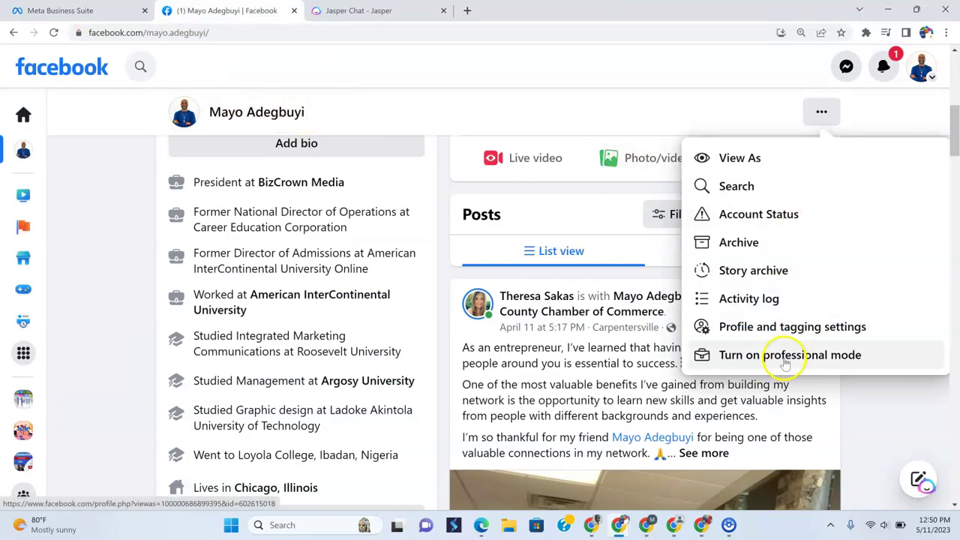
pyautogui.click(822, 113)
pyautogui.click(823, 113)
pyautogui.click(98, 12)
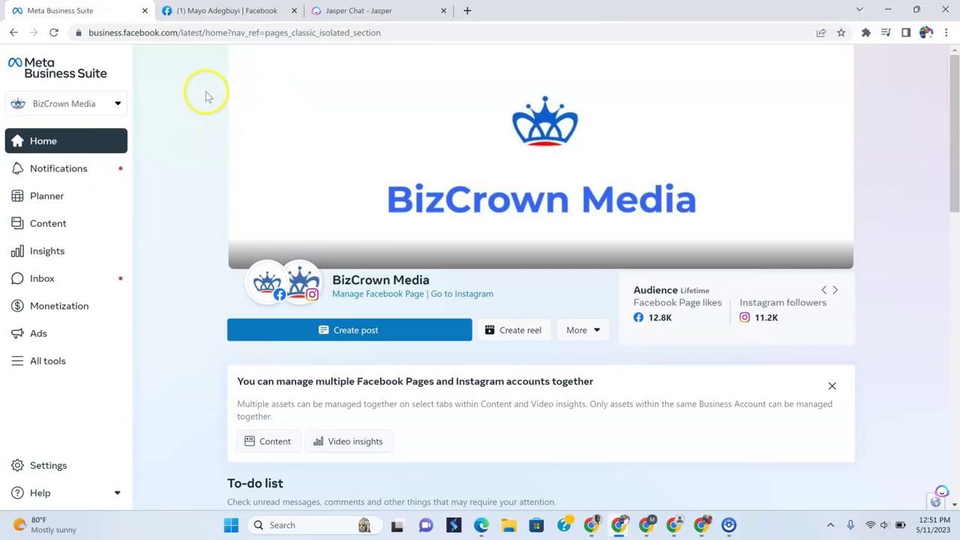
# Start a new BizCrown Media post and paste the YouTube video link into its text
pyautogui.click(349, 336)
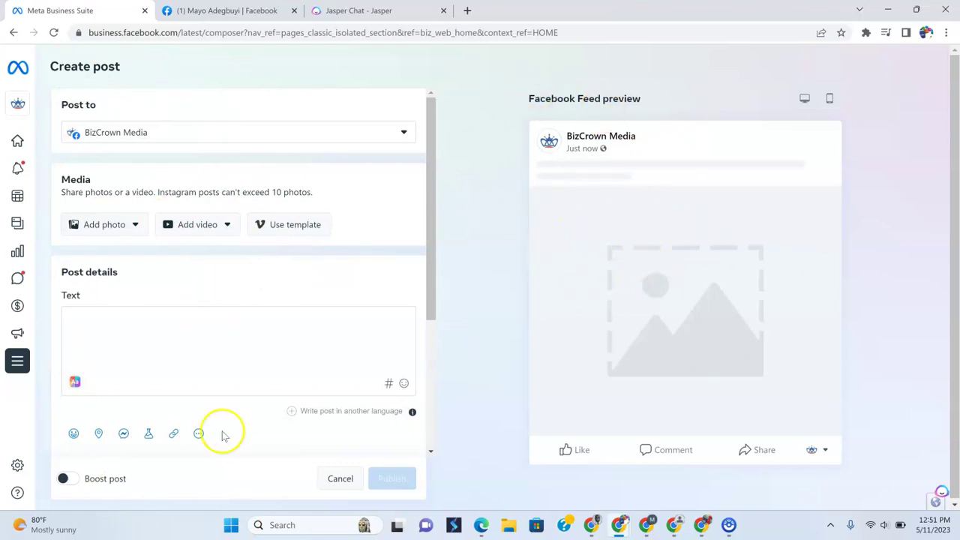
pyautogui.click(93, 330)
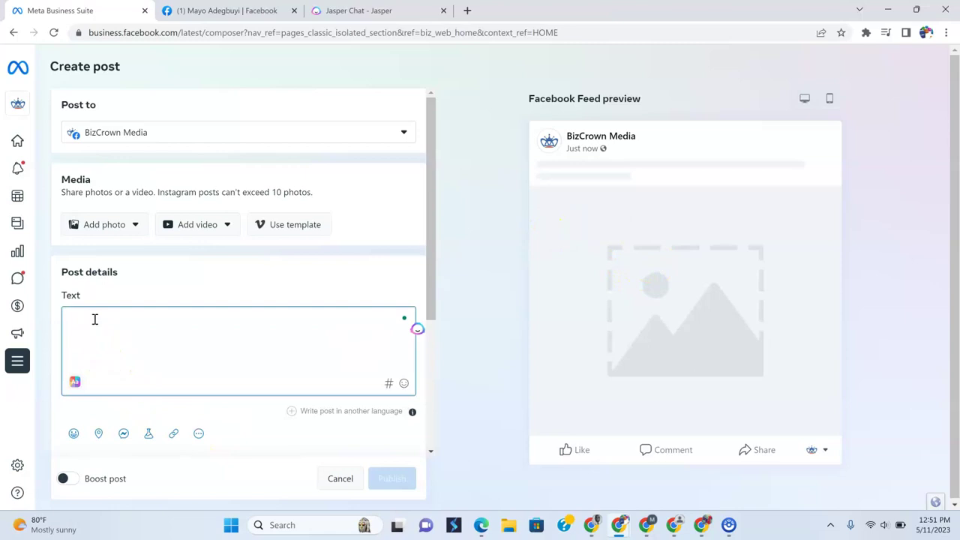
pyautogui.write('https://www.youtube.com/watch?v=rjosE4z-mec')
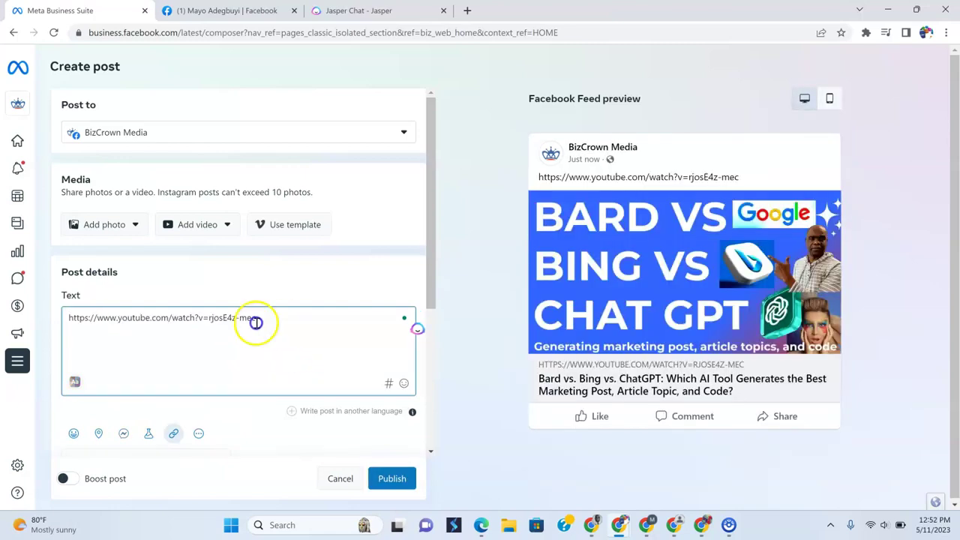
# Delete the URL text while keeping the link preview, then copy the Jasper-generated caption
pyautogui.moveTo(253, 320); pyautogui.dragTo(9, 319)
pyautogui.moveTo(11, 321)
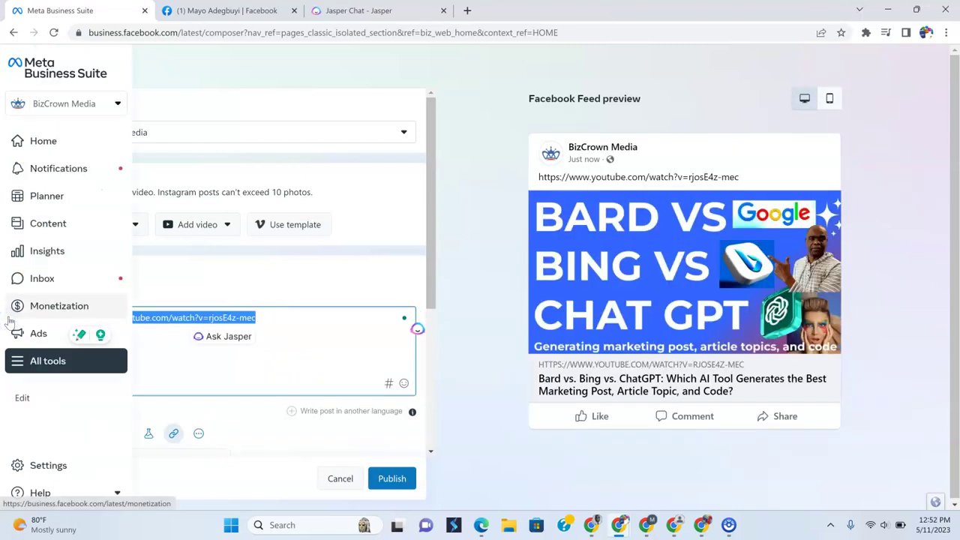
pyautogui.click(317, 322)
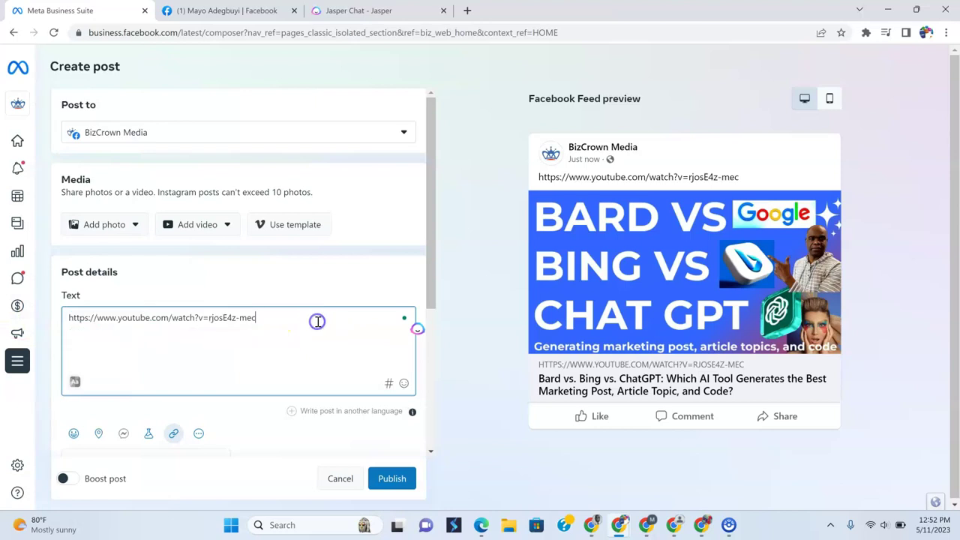
pyautogui.click(69, 320)
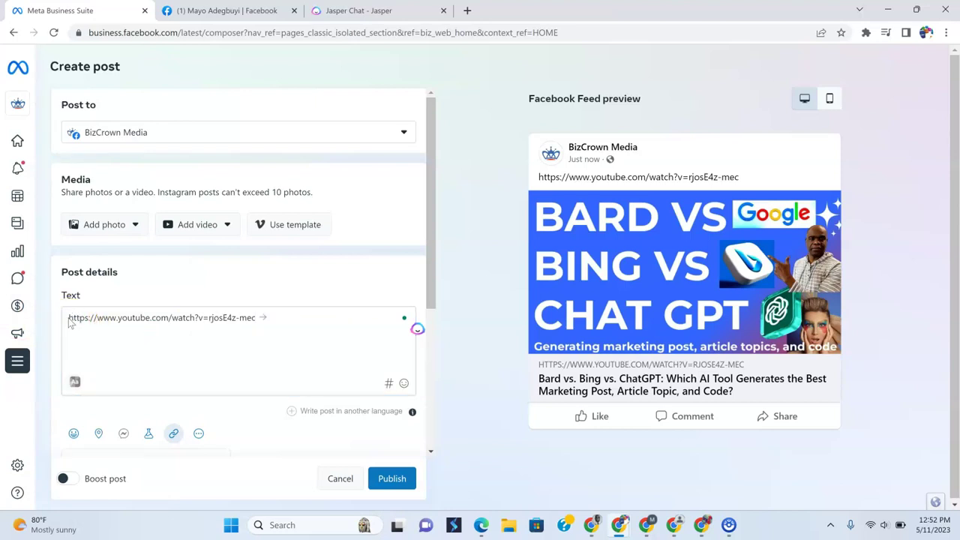
pyautogui.click(258, 318)
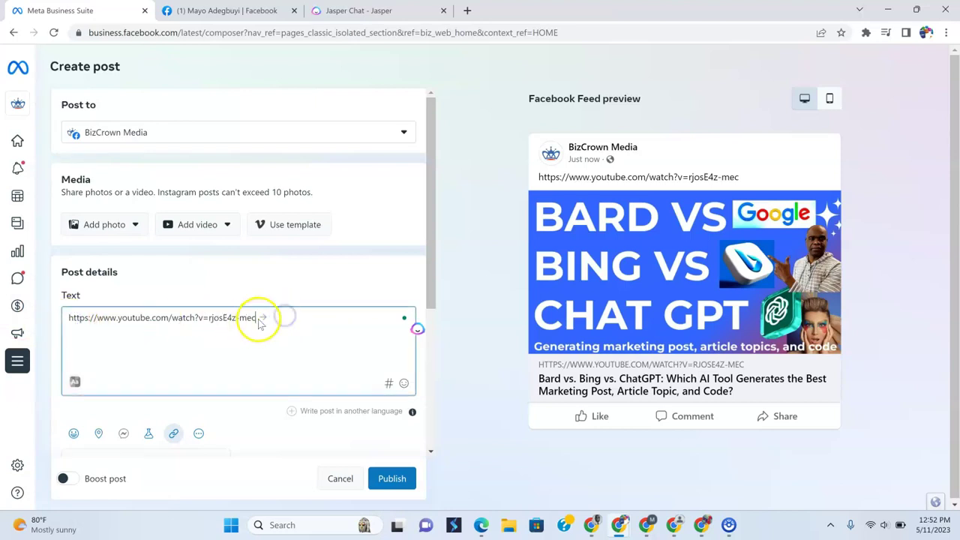
pyautogui.click(69, 319)
pyautogui.click(276, 317)
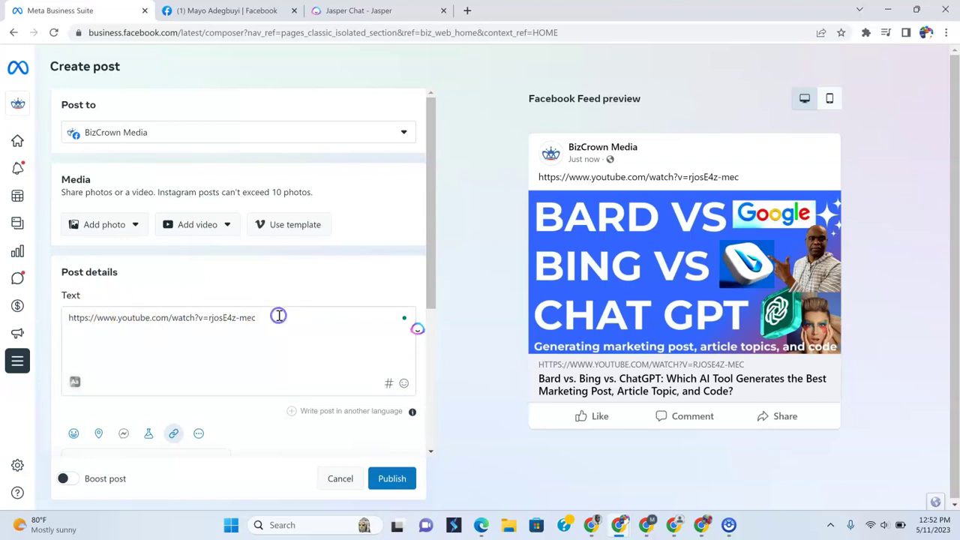
pyautogui.moveTo(278, 315); pyautogui.dragTo(23, 321)
pyautogui.press('BackSpace')
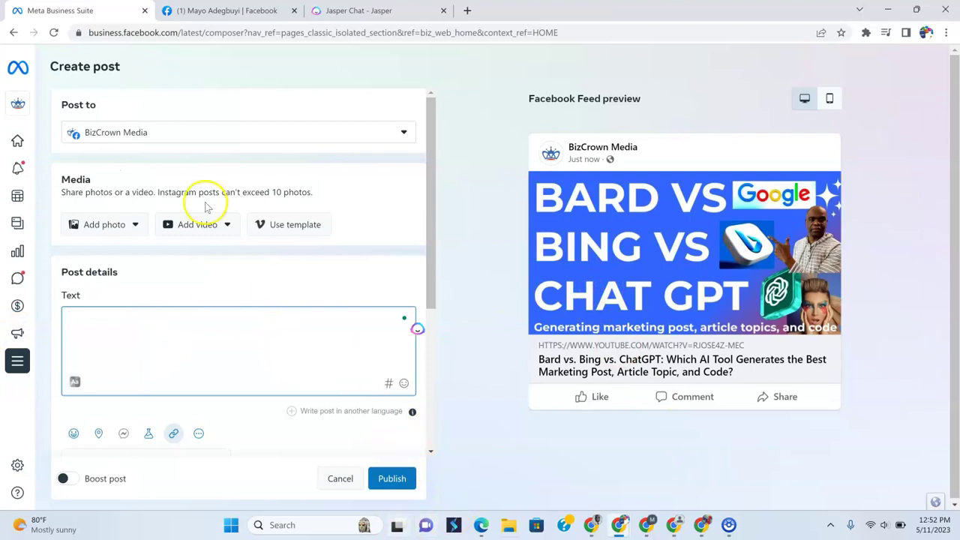
pyautogui.click(323, 11)
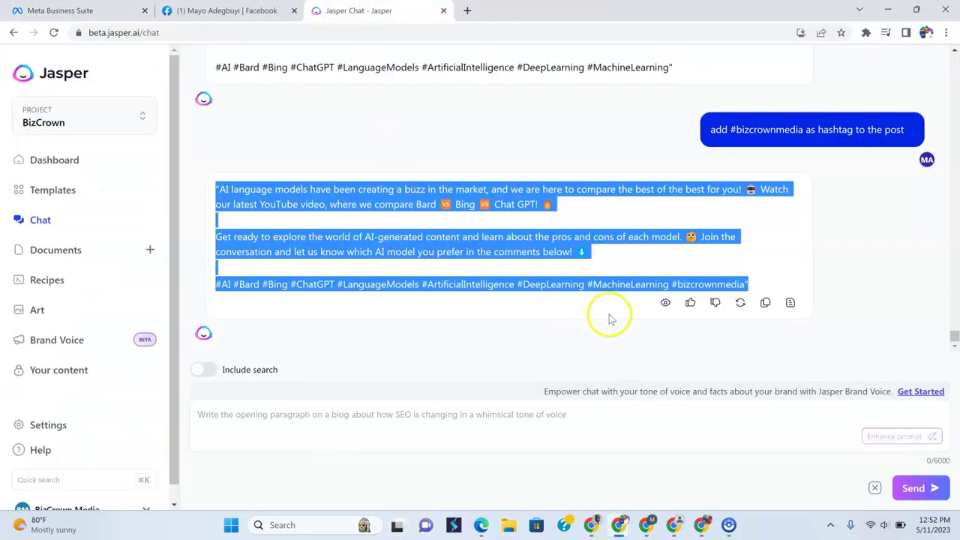
pyautogui.click(764, 302)
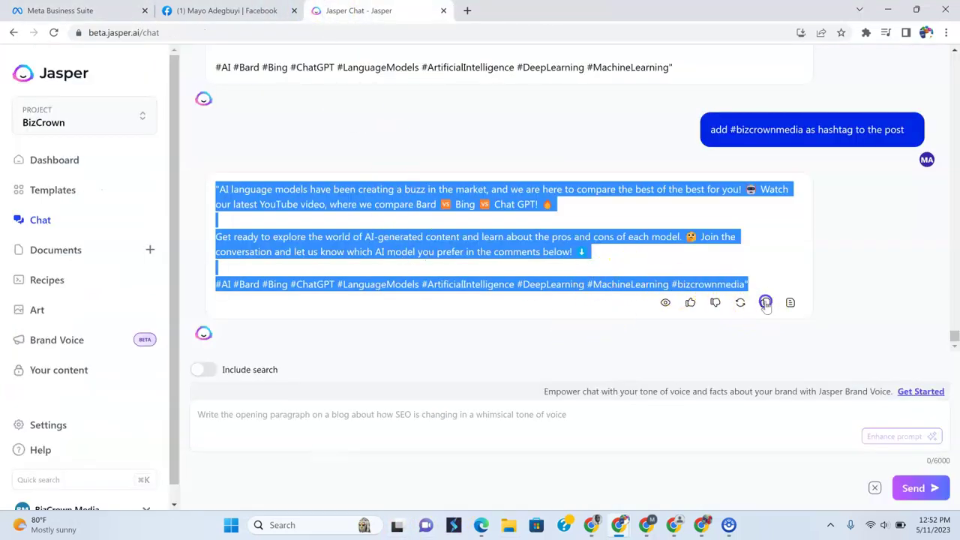
# Paste the Jasper caption comparing Bard, Bing and ChatGPT into the empty post text
pyautogui.click(81, 10)
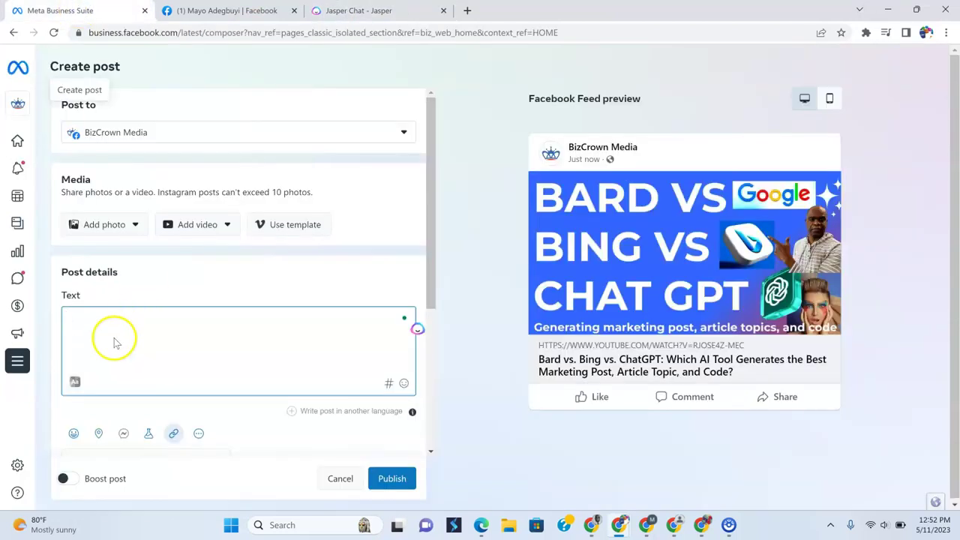
pyautogui.click(114, 343)
pyautogui.hotkey('ctrl', 'v')
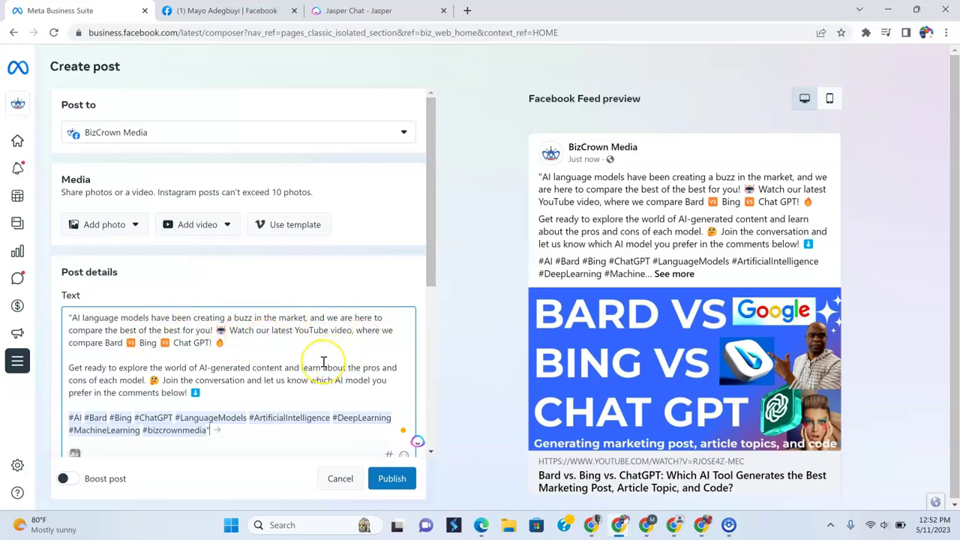
pyautogui.scroll(-1, 318, 360)
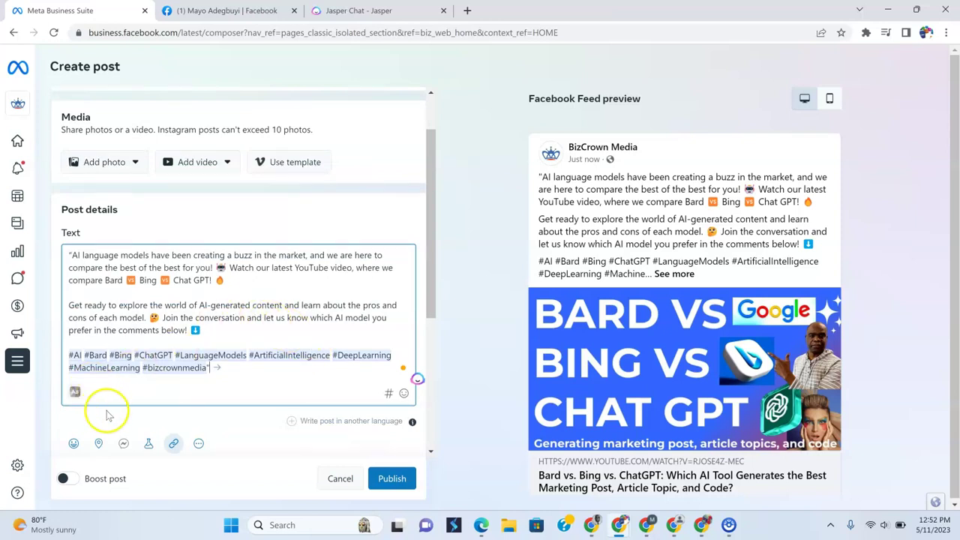
pyautogui.scroll(-1, 178, 399)
pyautogui.scroll(2, 146, 315)
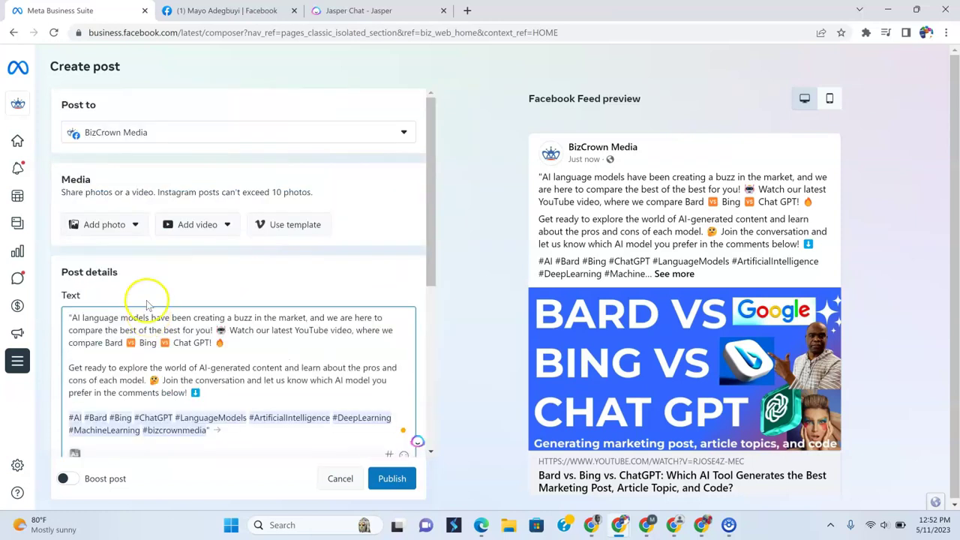
# Attach the Lets-Talk-Tech-Youtube-Thumbnail image from Downloads as the post's photo
pyautogui.click(91, 224)
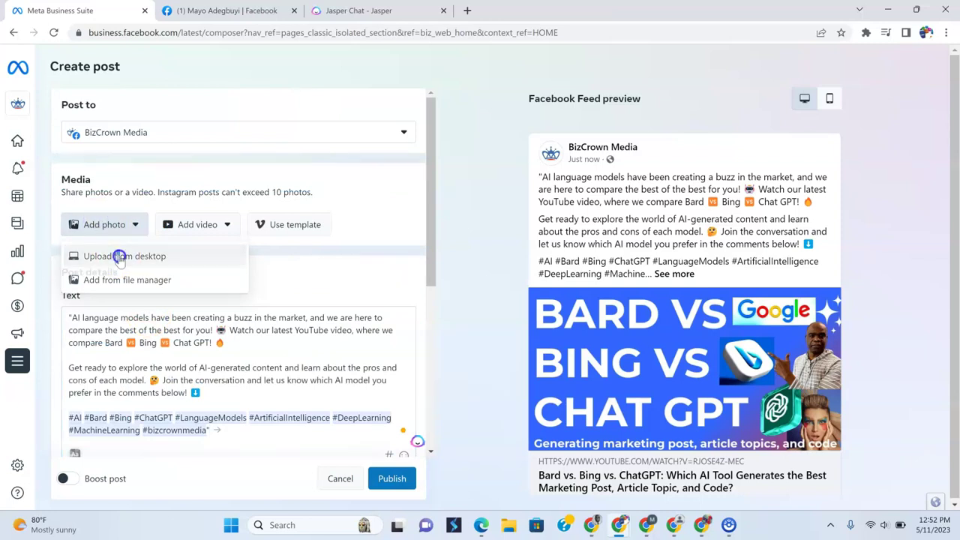
pyautogui.click(117, 256)
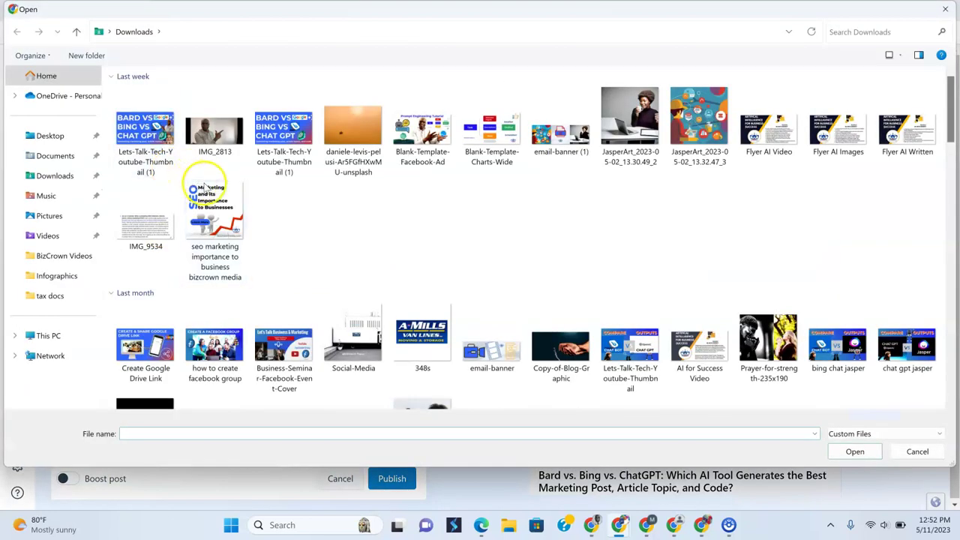
pyautogui.doubleClick(146, 126)
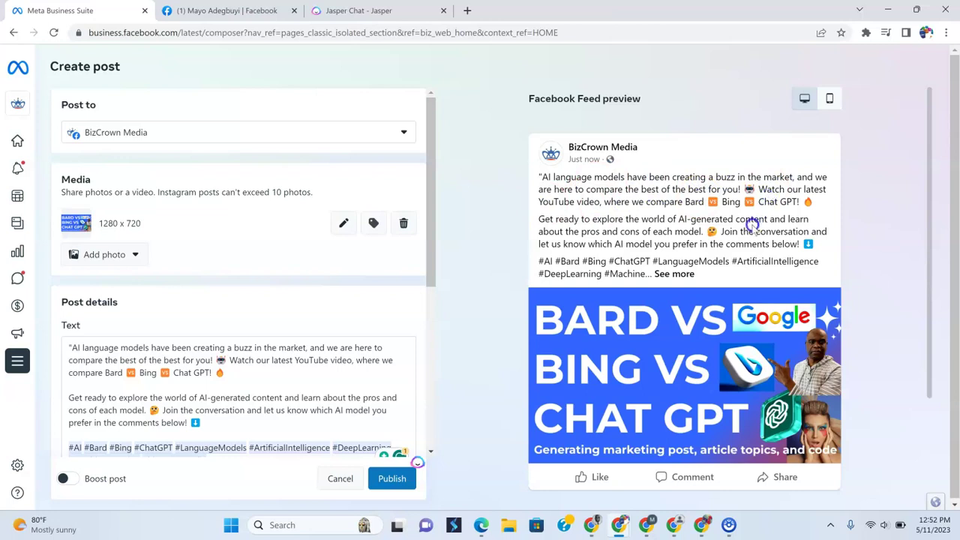
pyautogui.scroll(-1, 750, 225)
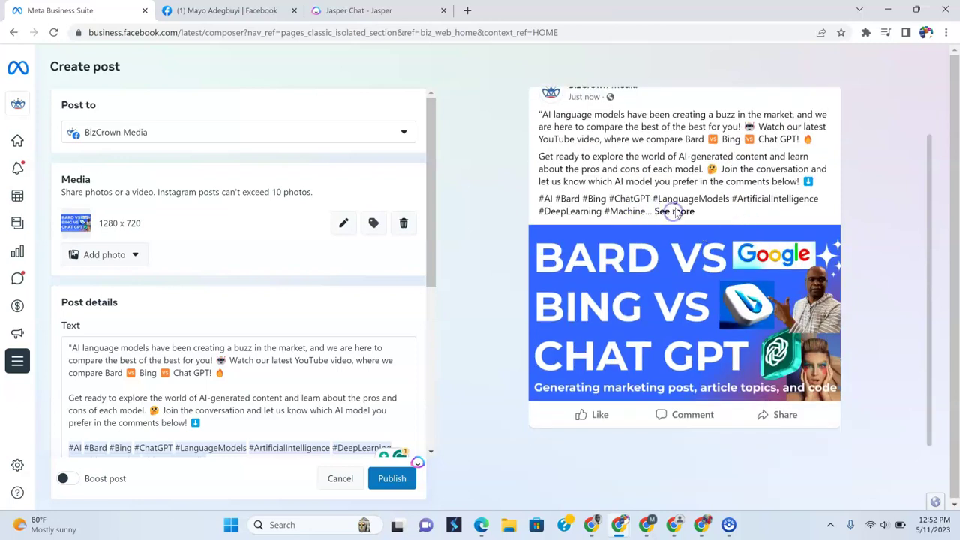
pyautogui.click(129, 384)
pyautogui.scroll(-1, 129, 385)
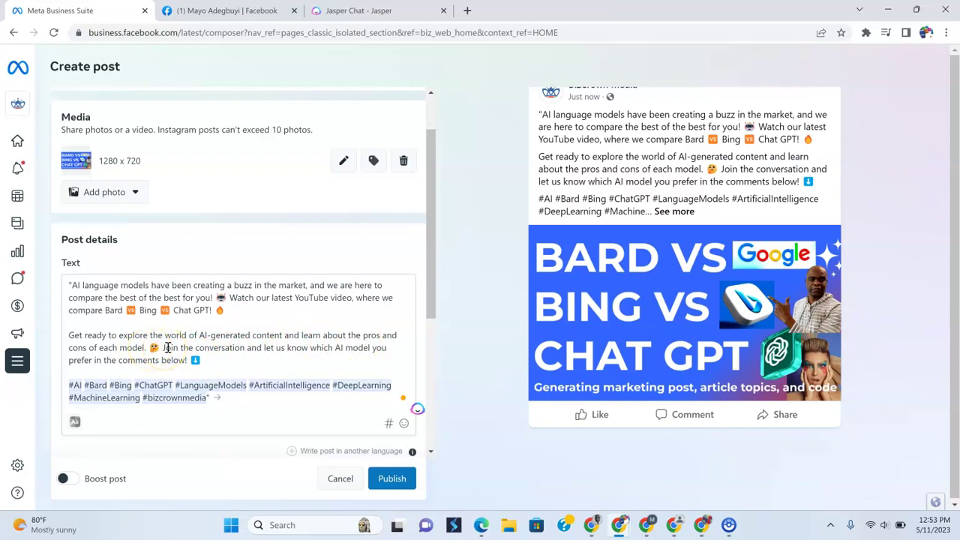
pyautogui.scroll(-1, 225, 343)
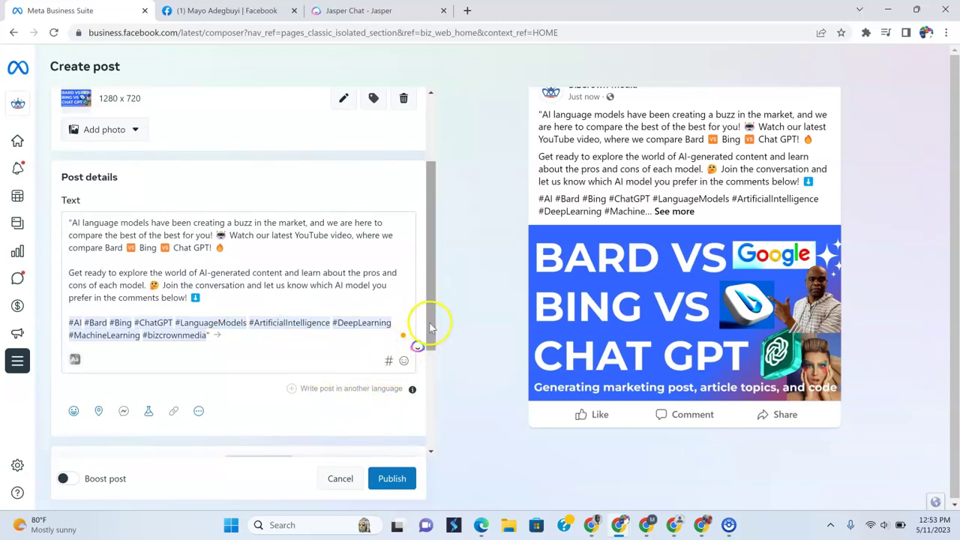
pyautogui.moveTo(432, 328); pyautogui.dragTo(415, 340)
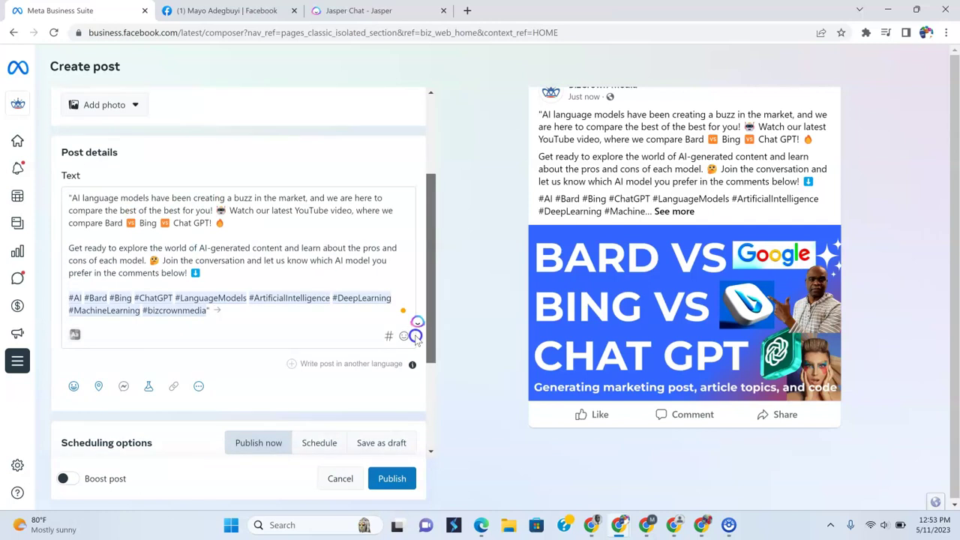
pyautogui.scroll(-1, 418, 325)
pyautogui.scroll(3, 427, 278)
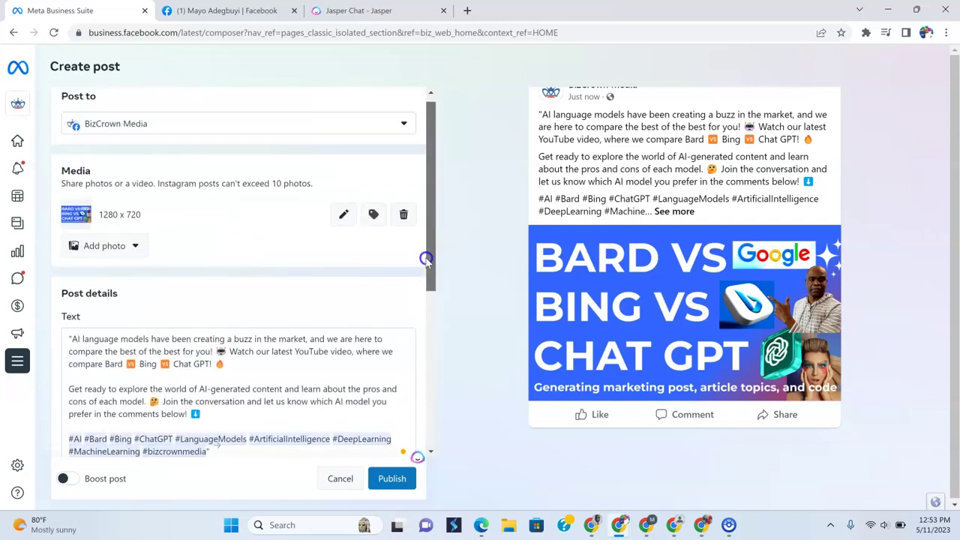
pyautogui.moveTo(426, 259); pyautogui.dragTo(424, 253)
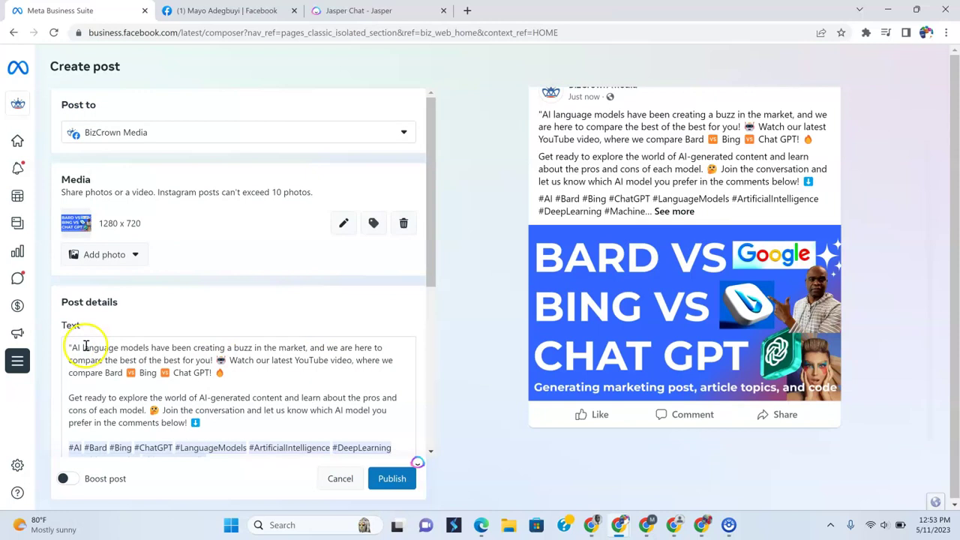
pyautogui.scroll(-3, 293, 238)
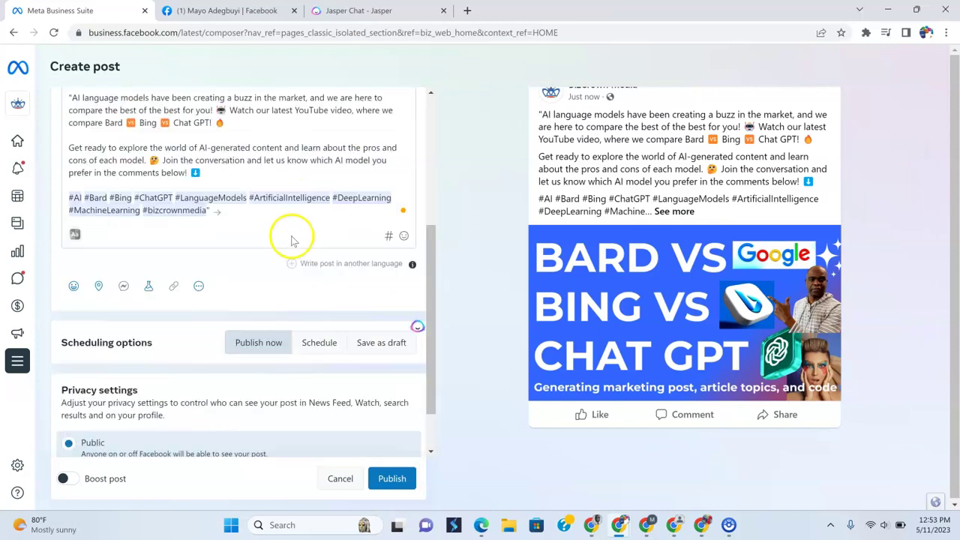
pyautogui.scroll(-1, 292, 240)
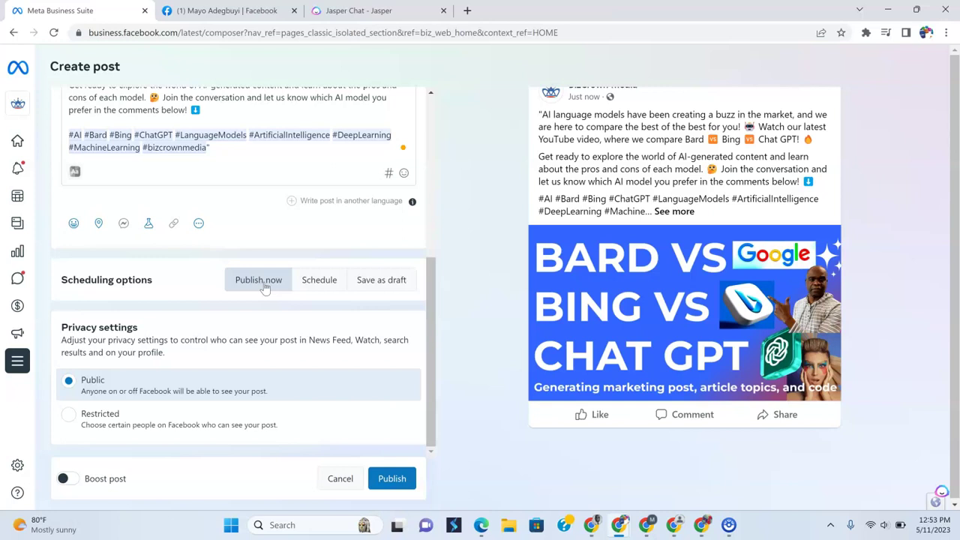
pyautogui.click(391, 477)
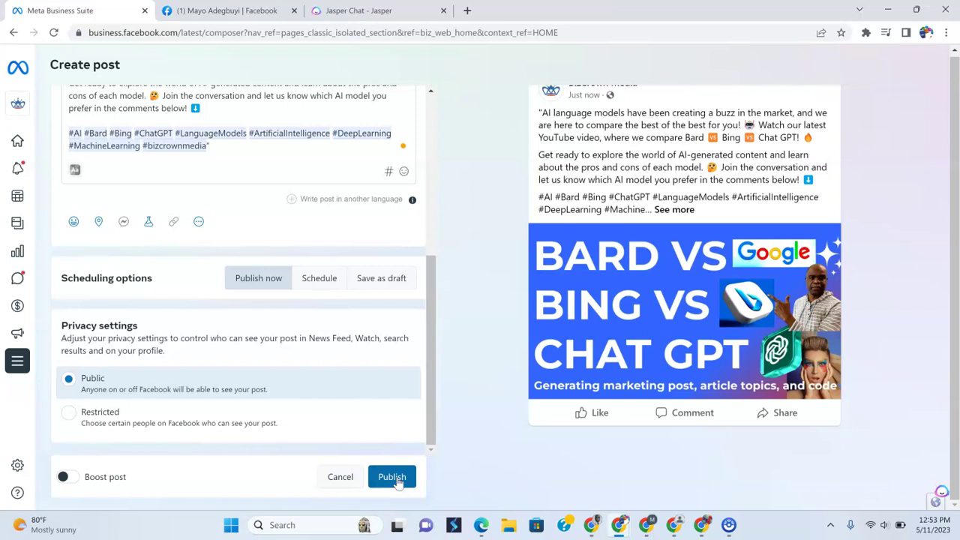
pyautogui.scroll(2, 279, 169)
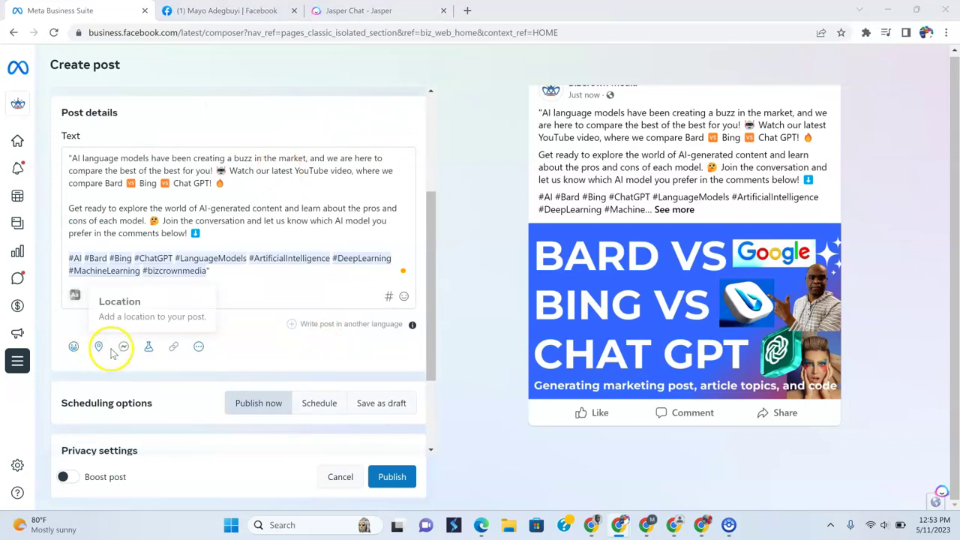
pyautogui.click(173, 348)
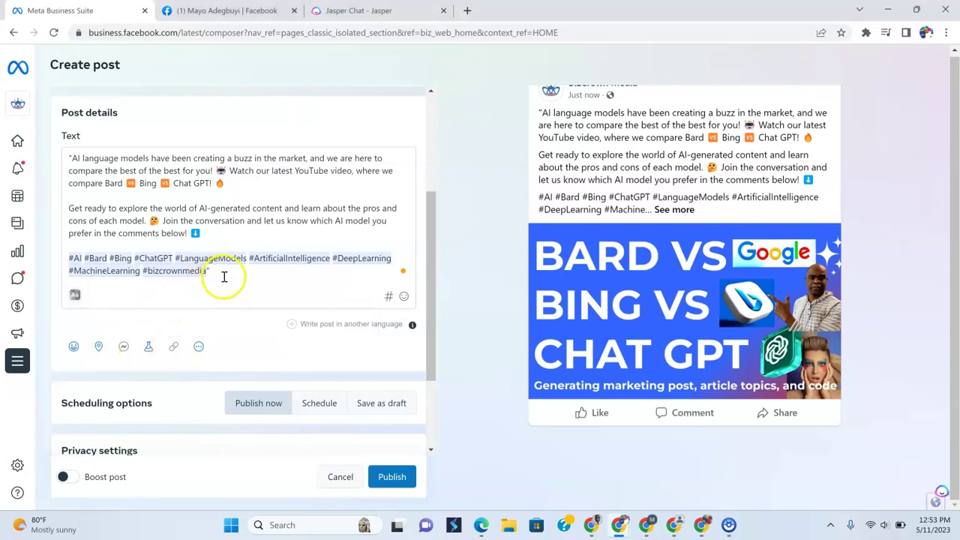
pyautogui.click(214, 238)
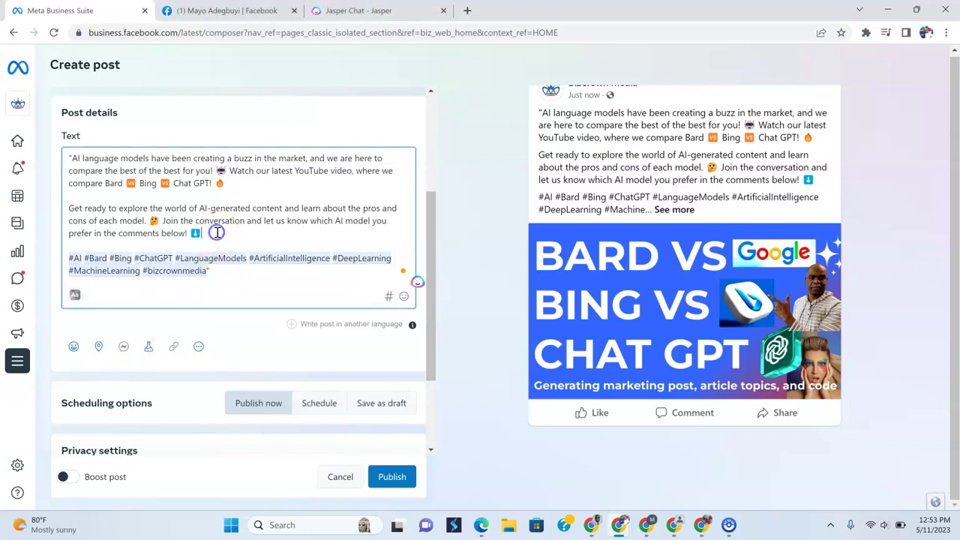
pyautogui.click(213, 270)
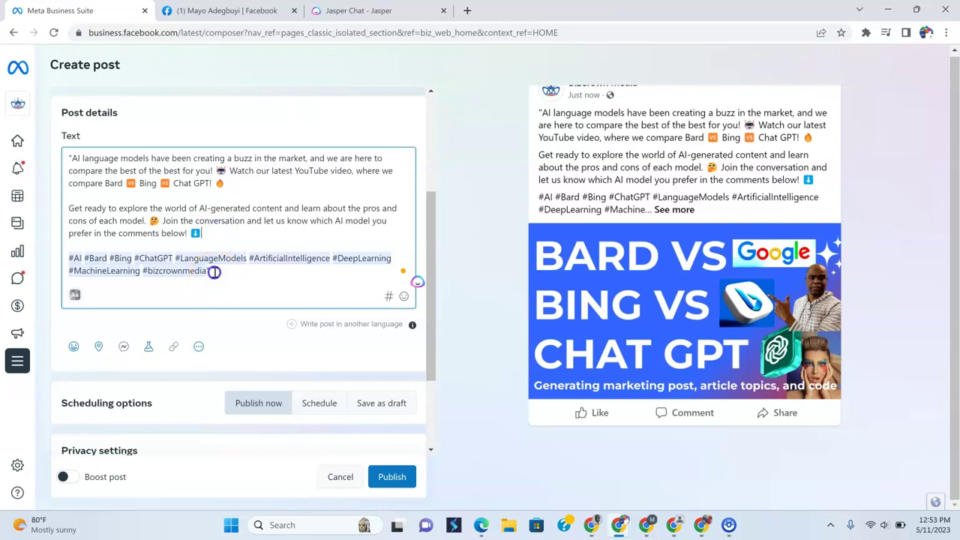
pyautogui.click(242, 183)
pyautogui.click(234, 233)
pyautogui.write('https://www.youtube.com/watch?v=rjosE4z-mec')
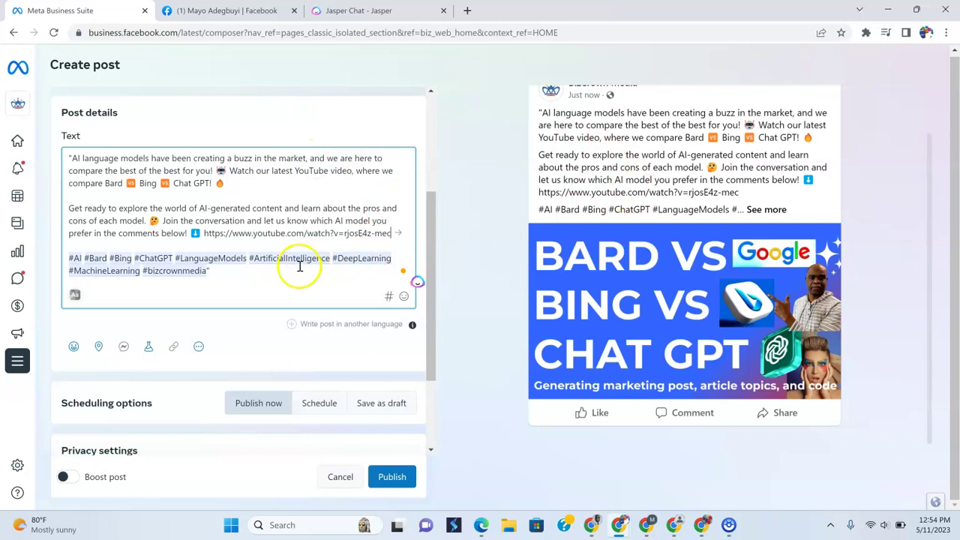
pyautogui.scroll(-2, 303, 243)
pyautogui.scroll(3, 253, 407)
pyautogui.scroll(-3, 250, 432)
pyautogui.scroll(-1, 249, 431)
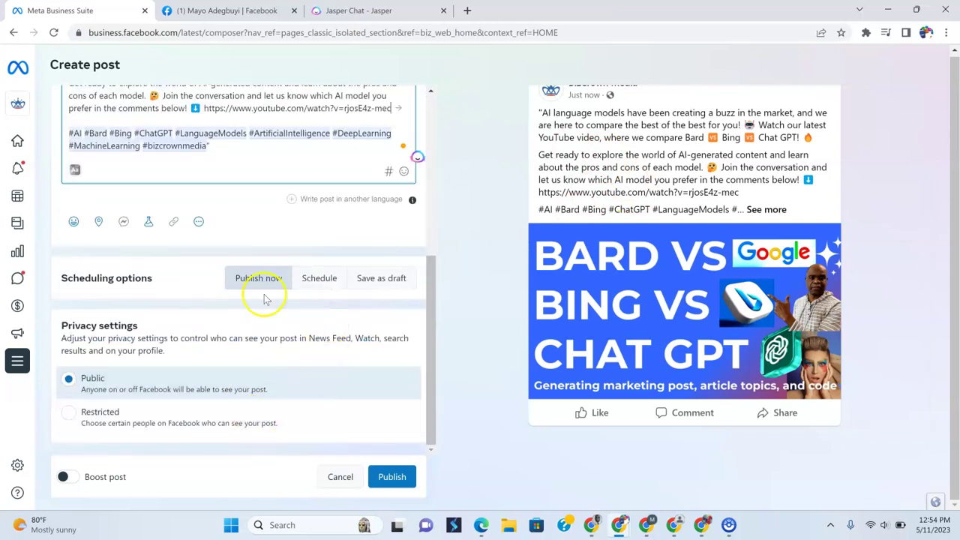
# Schedule the Facebook post for May 11, 2023 at 02:15 PM
pyautogui.click(318, 279)
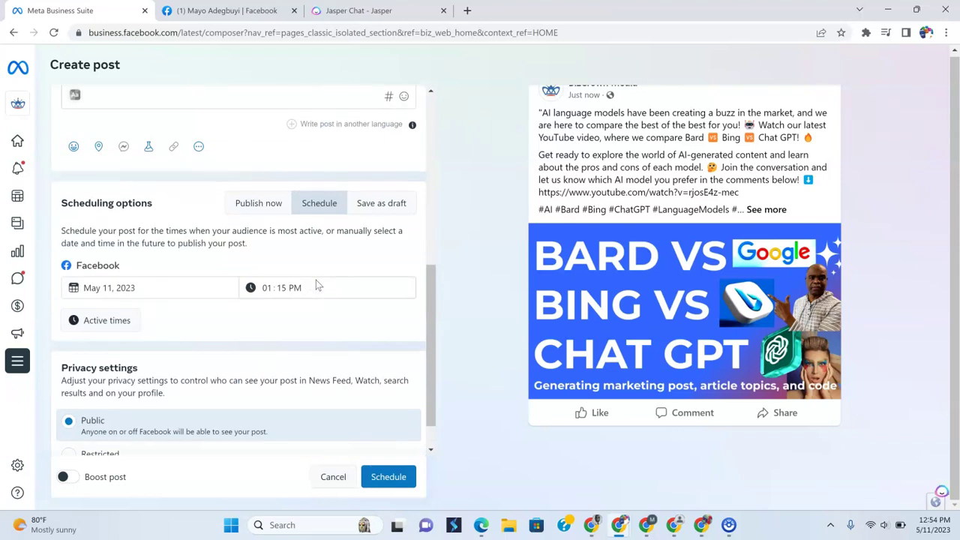
pyautogui.click(335, 210)
pyautogui.click(270, 288)
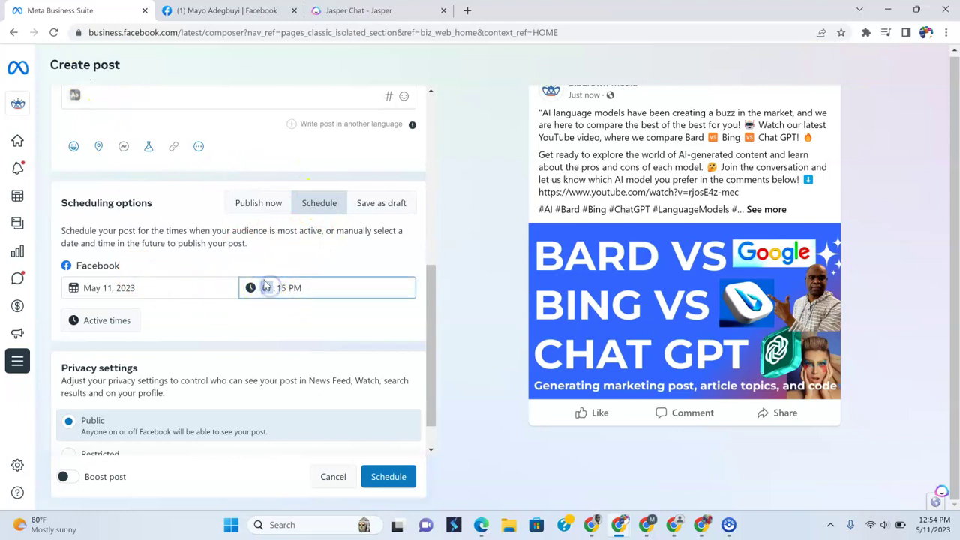
pyautogui.write('2')
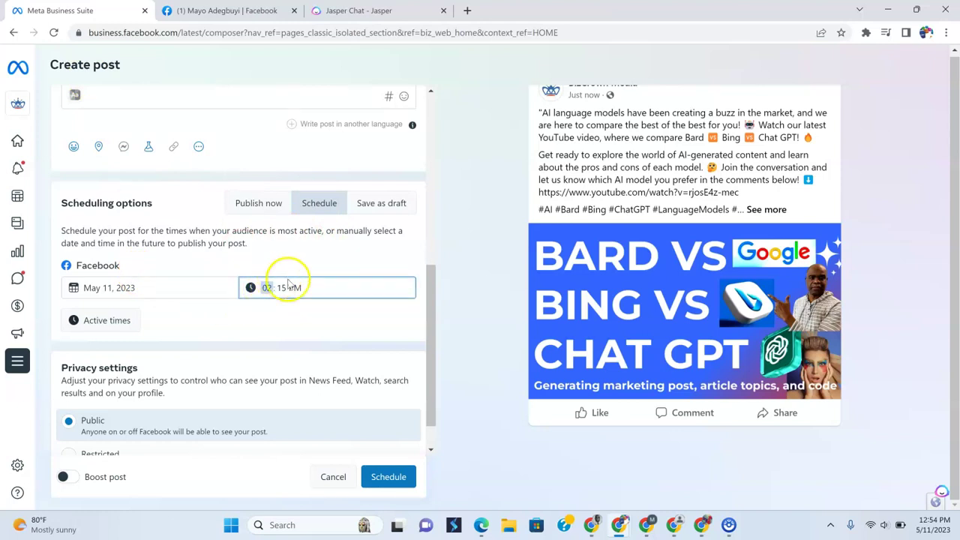
pyautogui.click(327, 318)
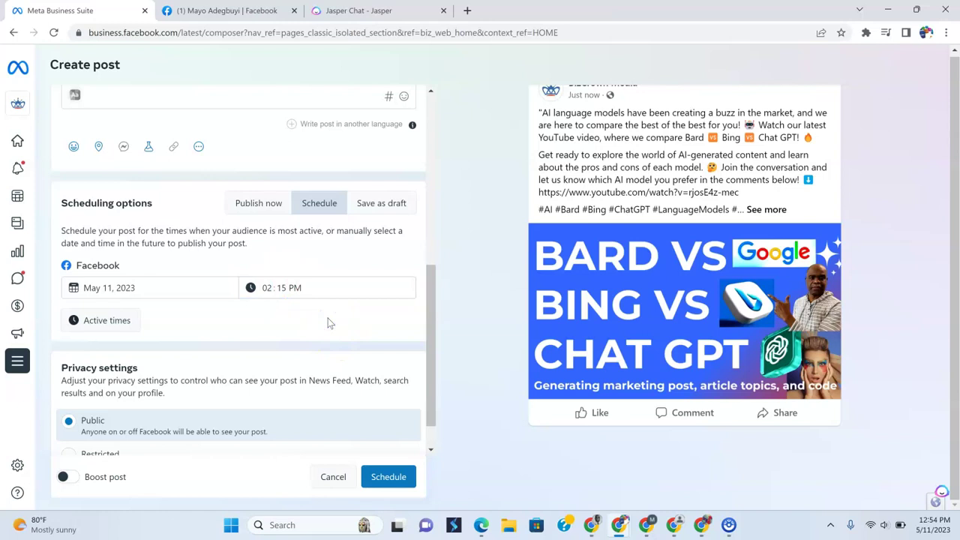
pyautogui.click(389, 480)
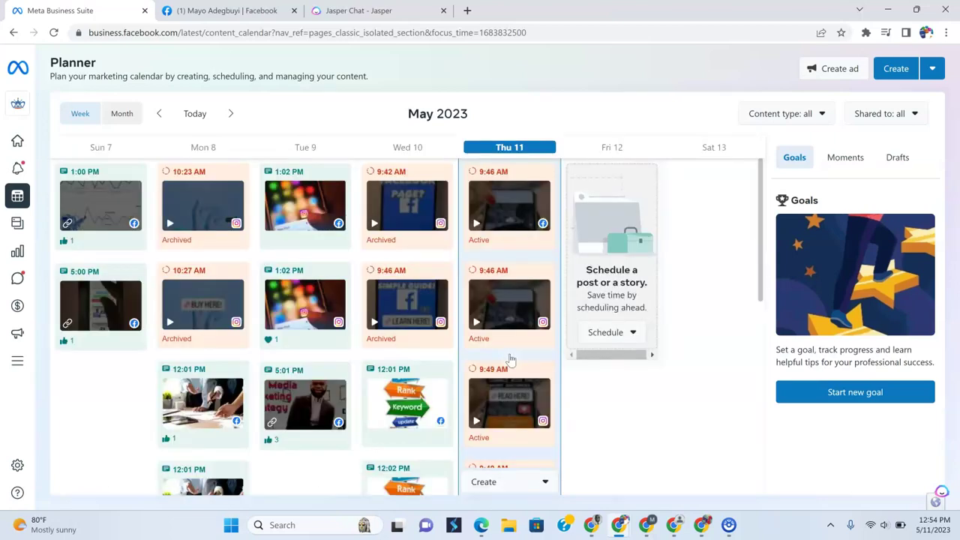
pyautogui.click(514, 317)
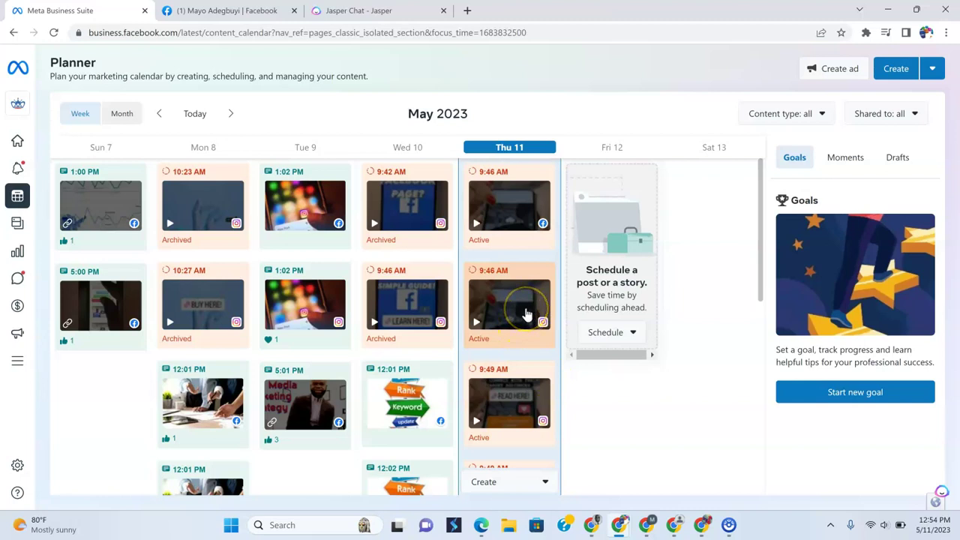
pyautogui.scroll(-2, 527, 315)
pyautogui.scroll(-1, 527, 315)
pyautogui.scroll(3, 525, 315)
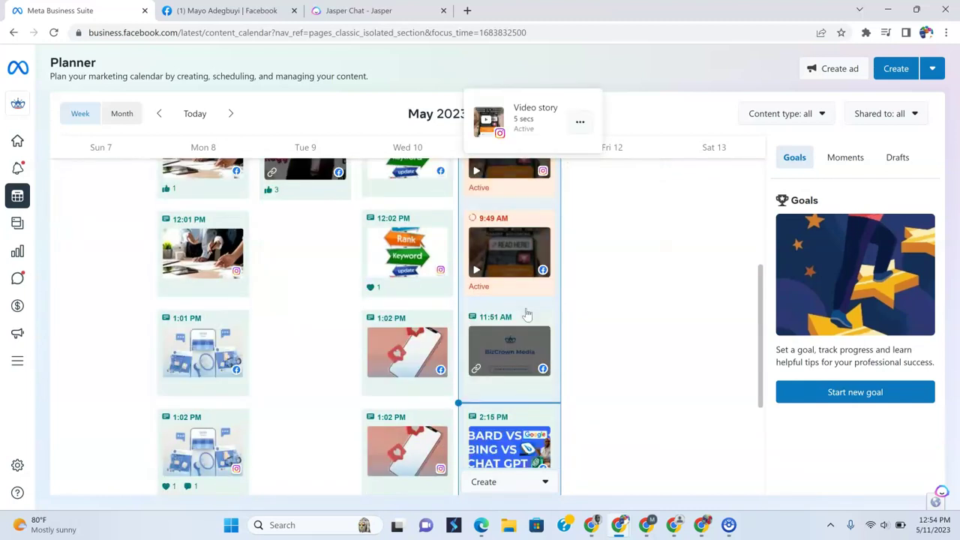
pyautogui.click(512, 156)
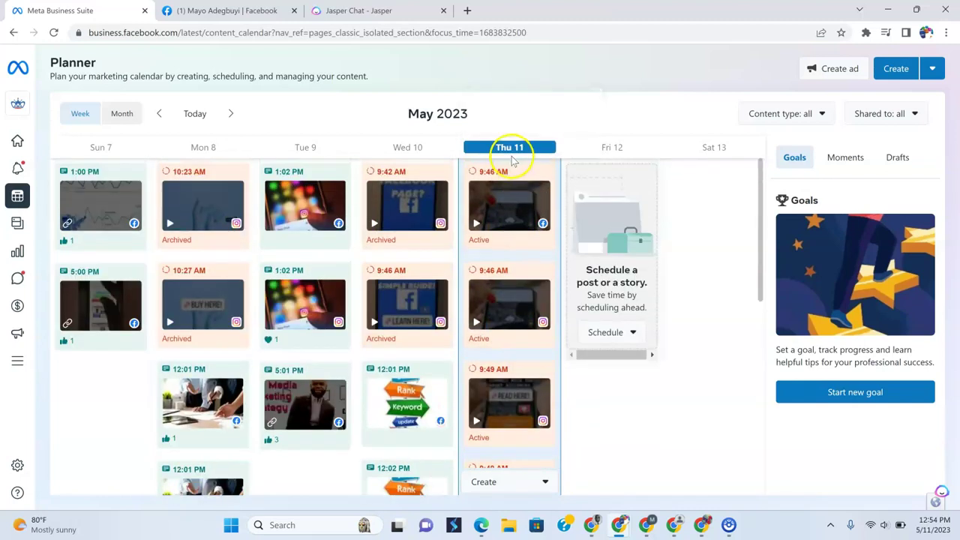
pyautogui.scroll(-4, 514, 319)
pyautogui.scroll(-1, 515, 322)
pyautogui.click(525, 332)
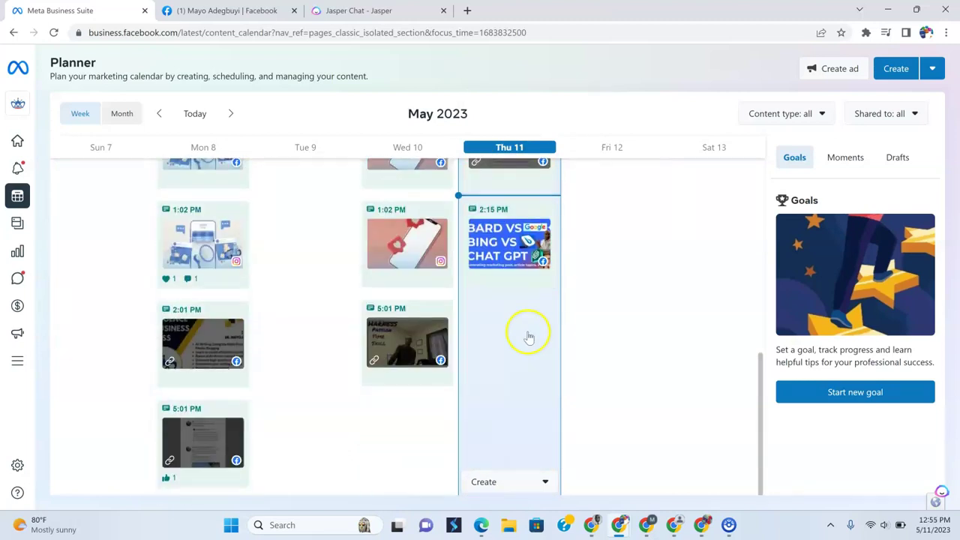
pyautogui.click(534, 239)
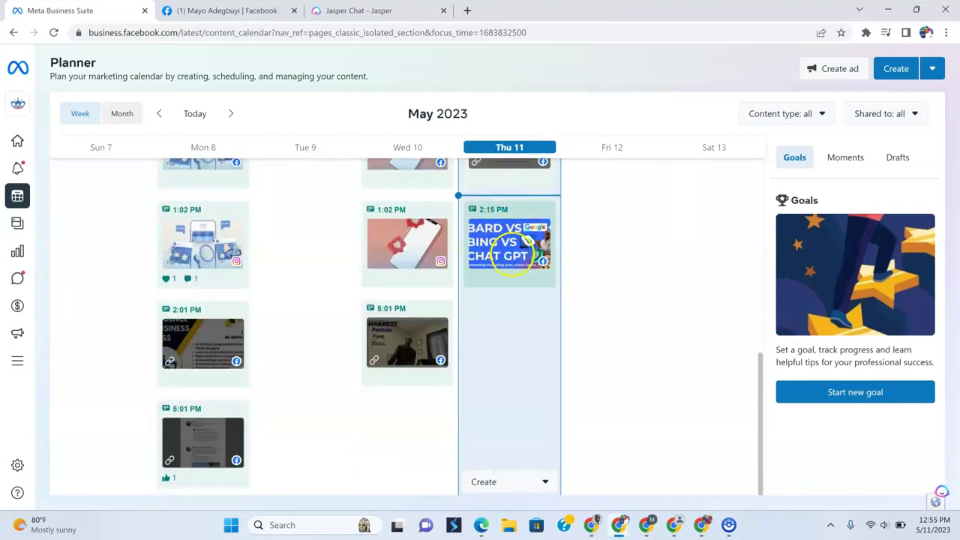
pyautogui.moveTo(525, 244)
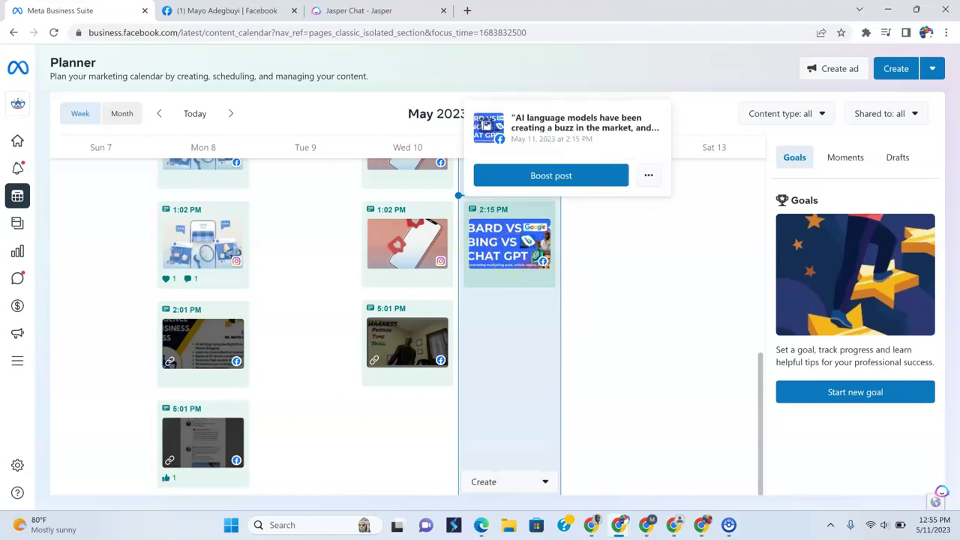
pyautogui.click(512, 255)
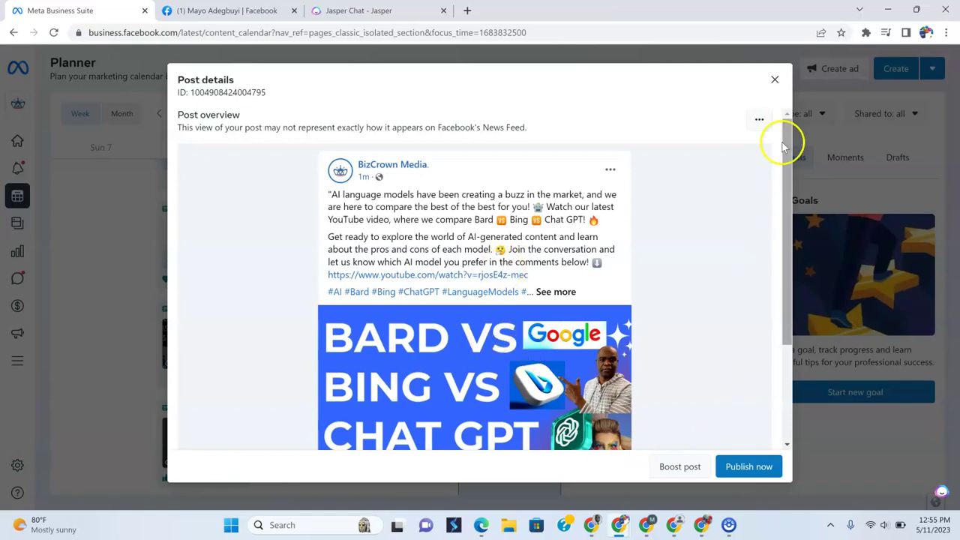
pyautogui.click(788, 363)
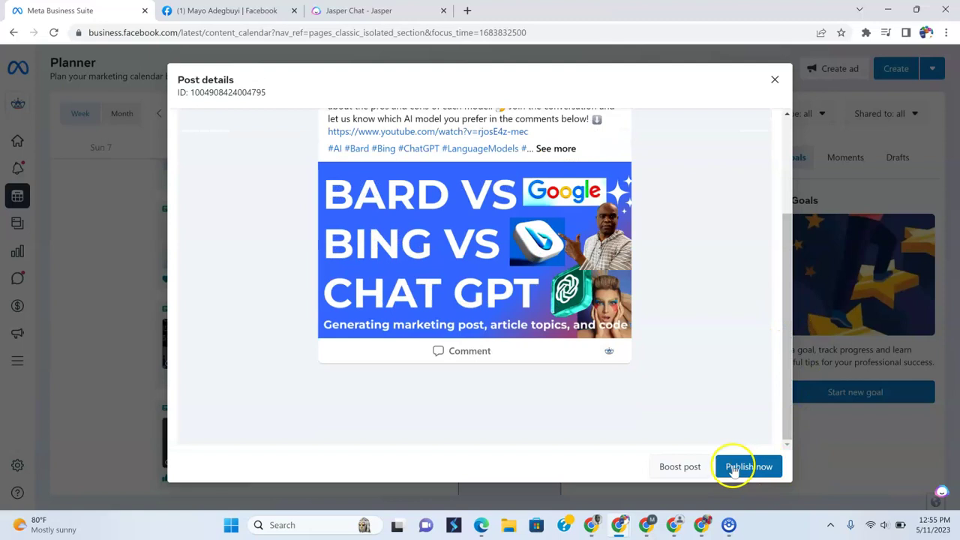
pyautogui.click(775, 78)
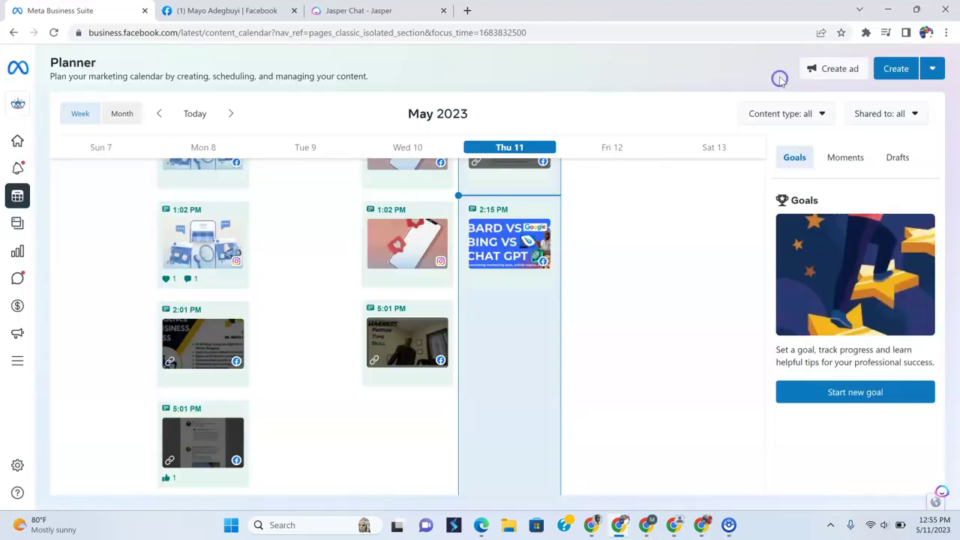
# Return to the BizCrown Media home page and start a new post
pyautogui.moveTo(53, 64)
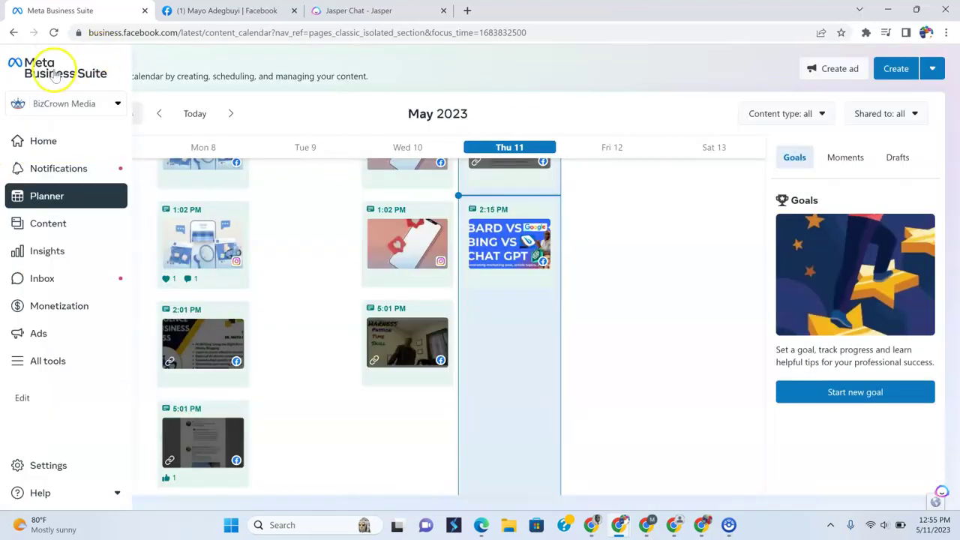
pyautogui.click(46, 141)
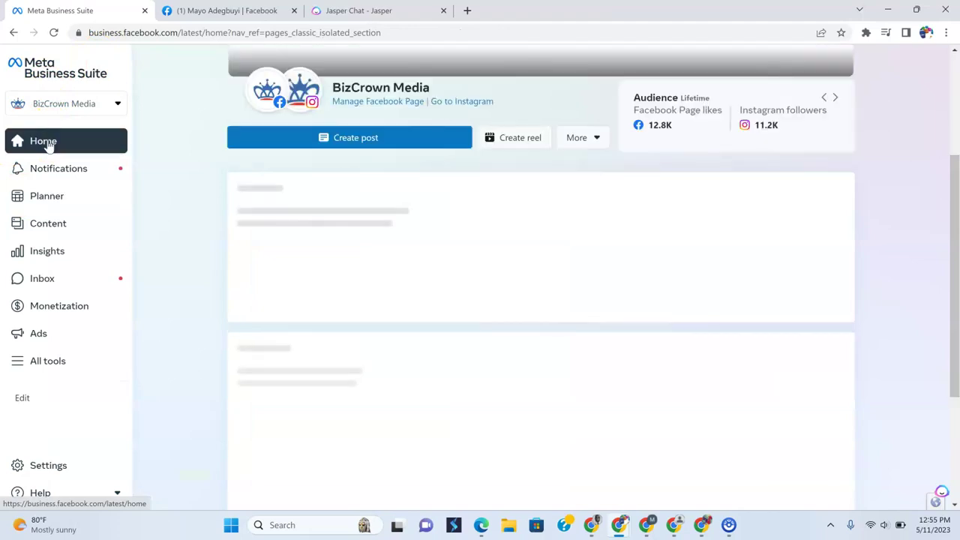
pyautogui.scroll(-2, 418, 321)
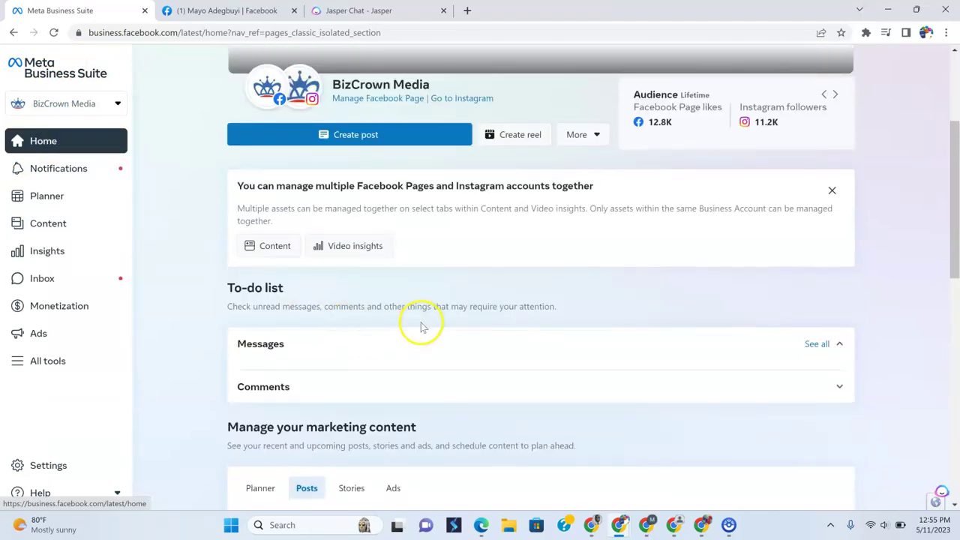
pyautogui.scroll(3, 420, 321)
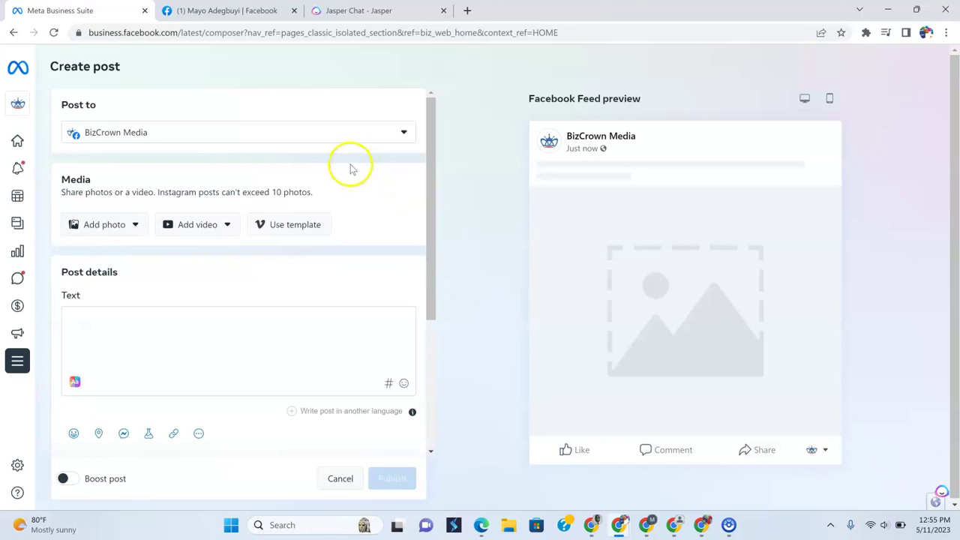
pyautogui.click(177, 338)
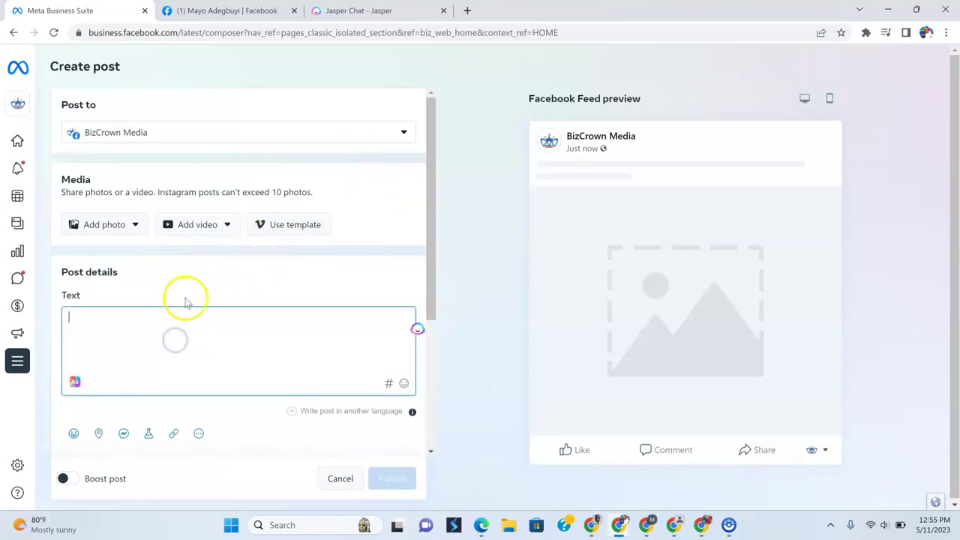
# Paste the Jasper-written AI language models post, ending with #bizcrownmedia, into the text
pyautogui.click(326, 11)
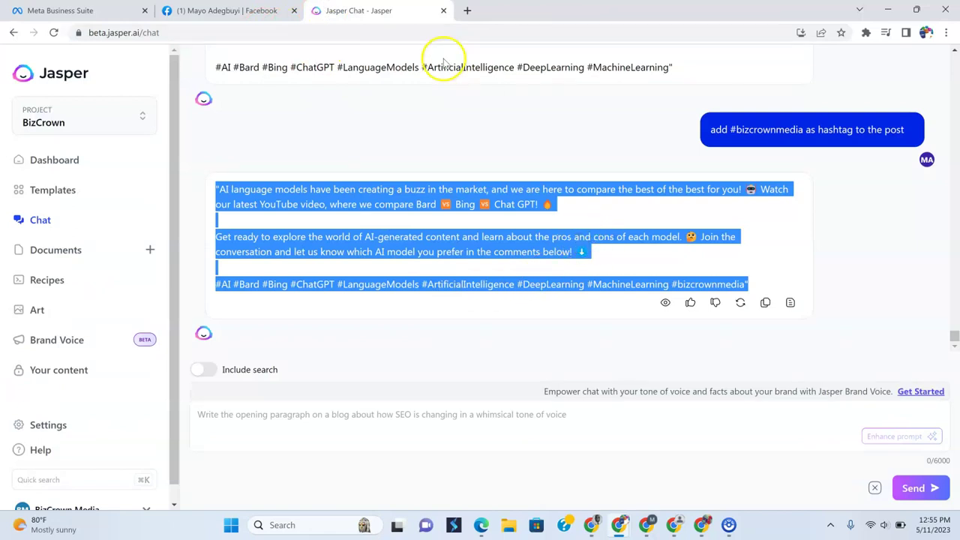
pyautogui.click(214, 9)
pyautogui.click(70, 9)
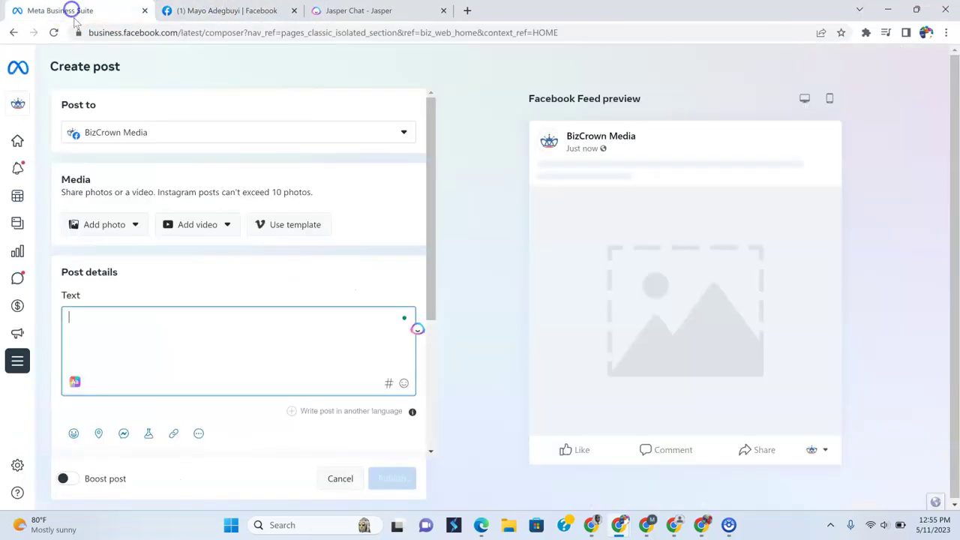
pyautogui.click(131, 349)
pyautogui.hotkey('ctrl', 'v')
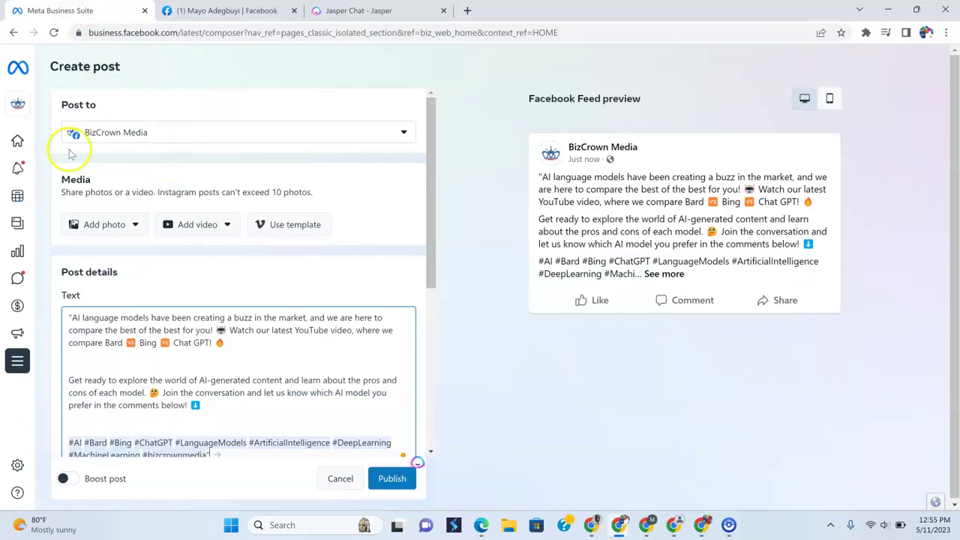
pyautogui.scroll(-2, 229, 315)
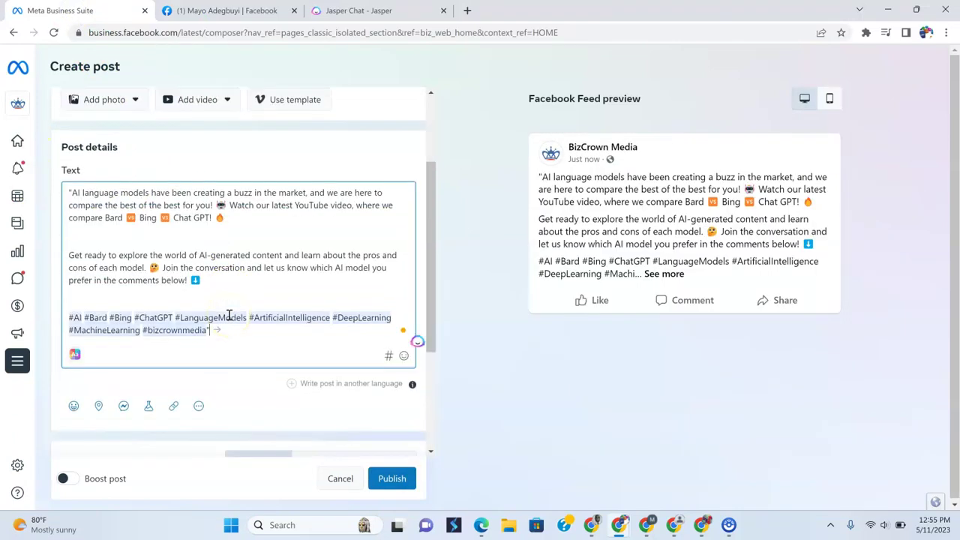
pyautogui.scroll(2, 229, 315)
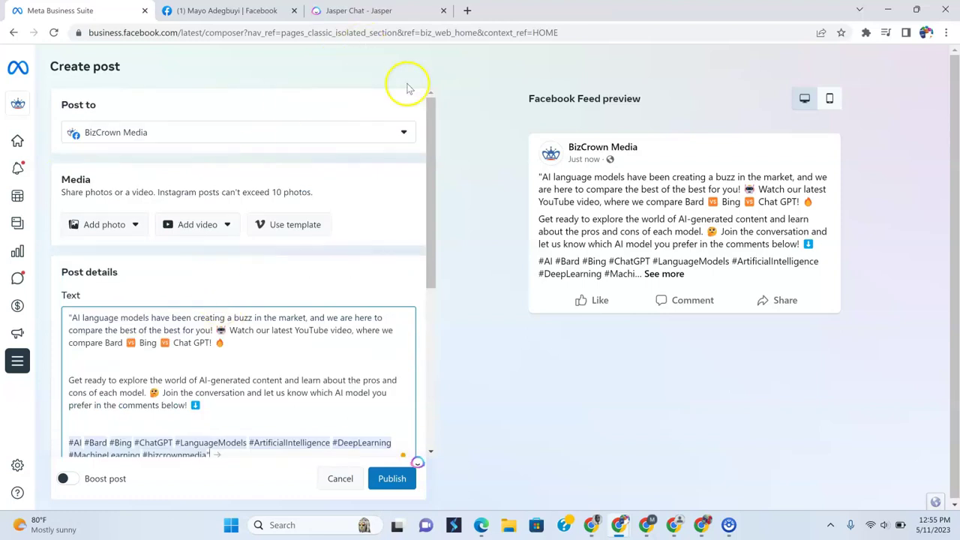
pyautogui.click(404, 132)
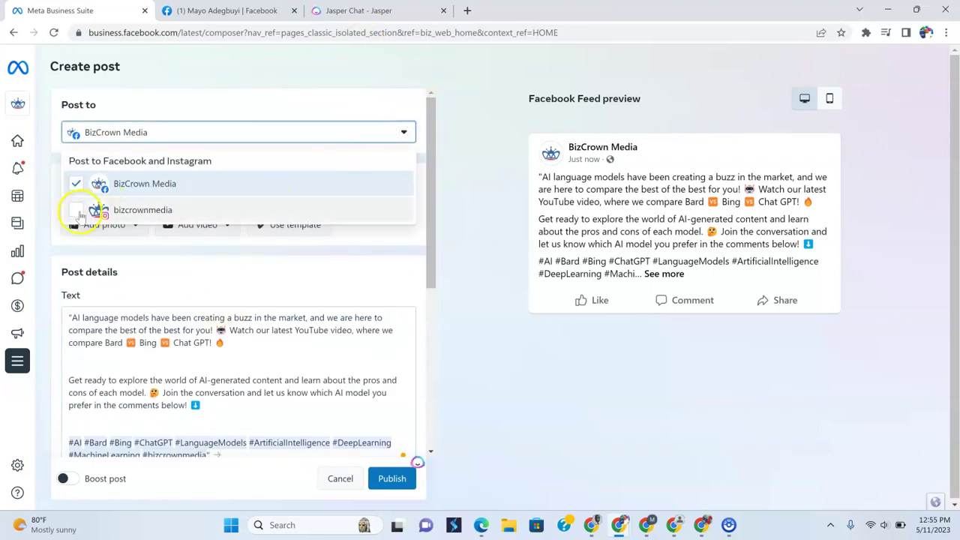
# Add the bizcrownmedia Instagram account, check the Publish warning, then remove it again
pyautogui.click(77, 213)
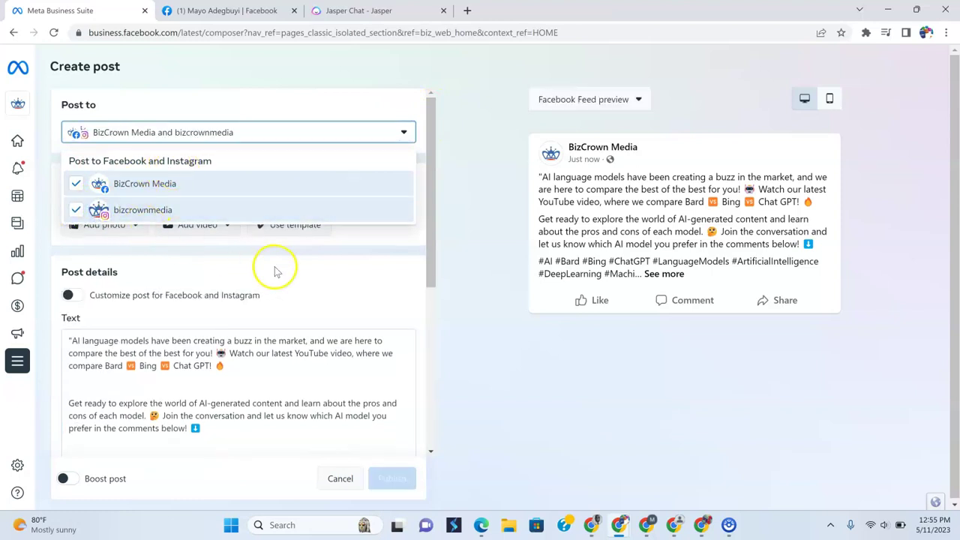
pyautogui.scroll(-5, 427, 306)
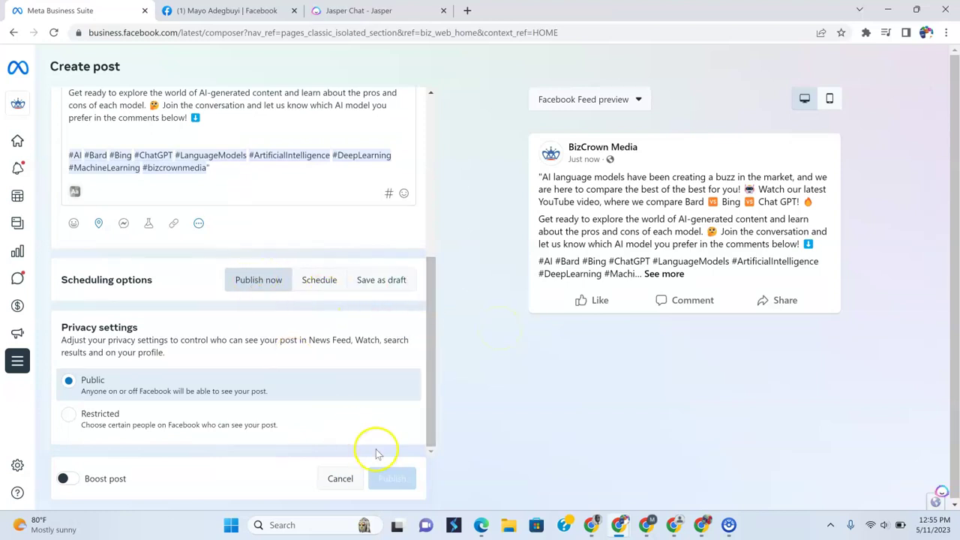
pyautogui.moveTo(392, 480)
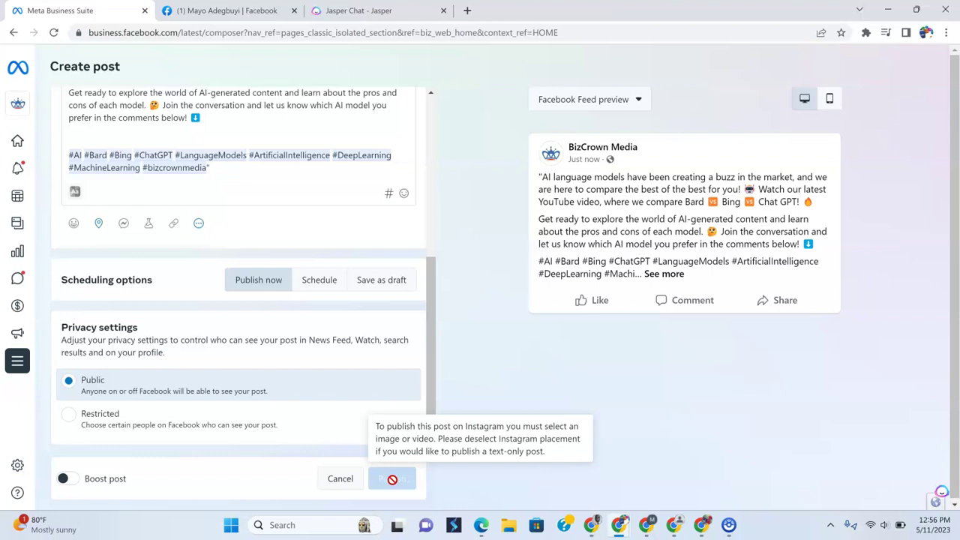
pyautogui.scroll(8, 366, 403)
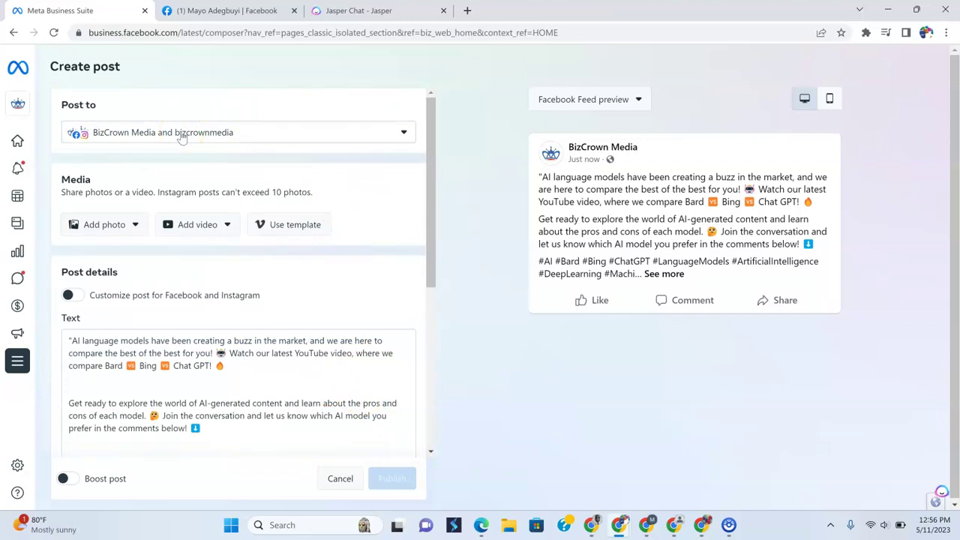
pyautogui.scroll(-2, 203, 345)
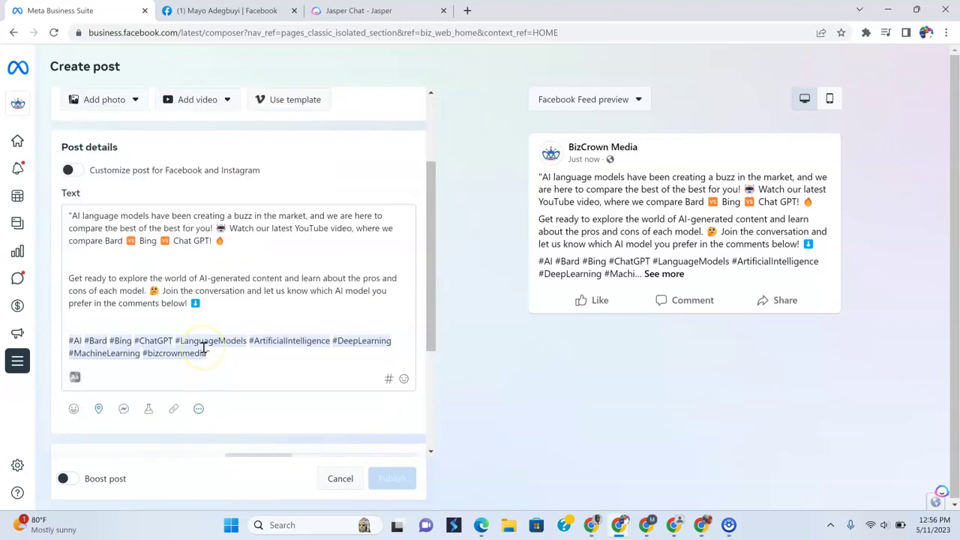
pyautogui.scroll(2, 203, 346)
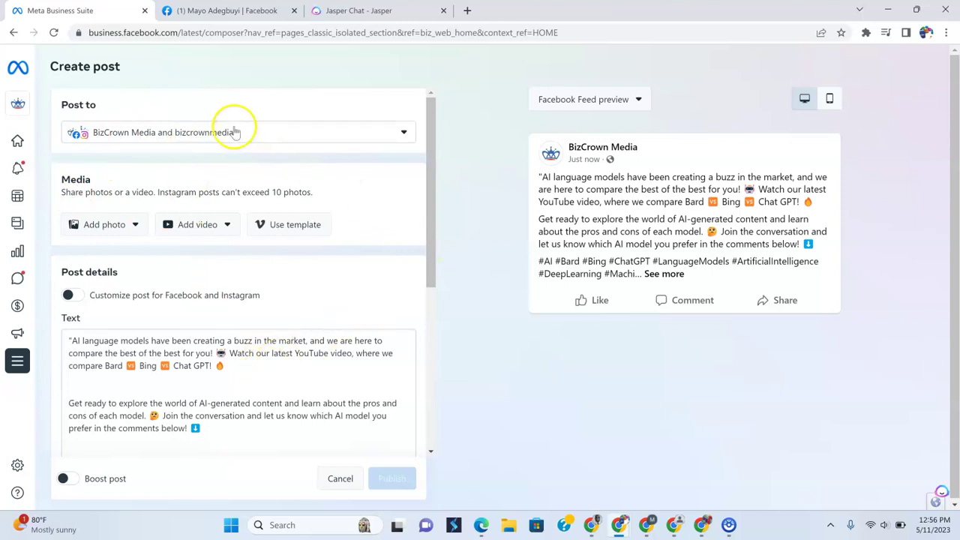
pyautogui.click(305, 133)
pyautogui.click(75, 210)
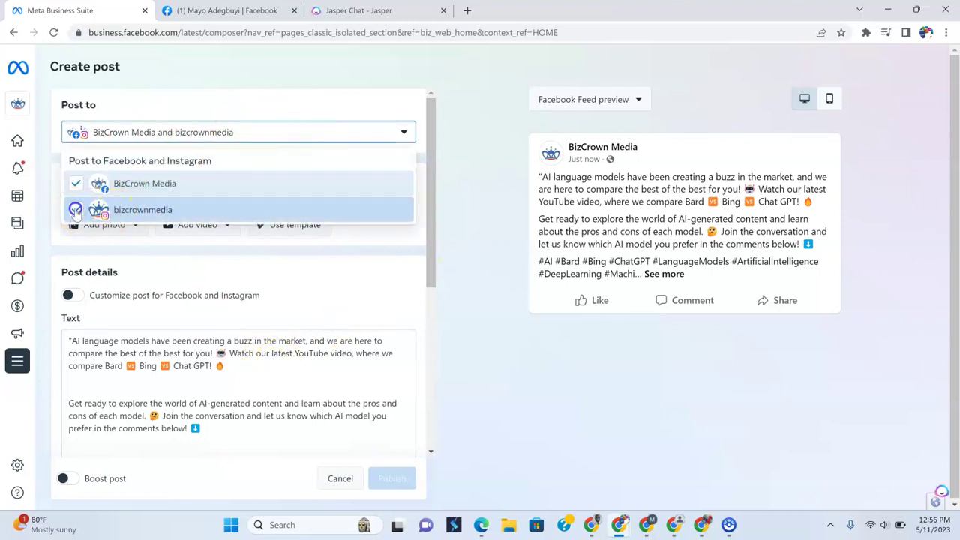
pyautogui.scroll(-2, 203, 361)
pyautogui.scroll(2, 208, 360)
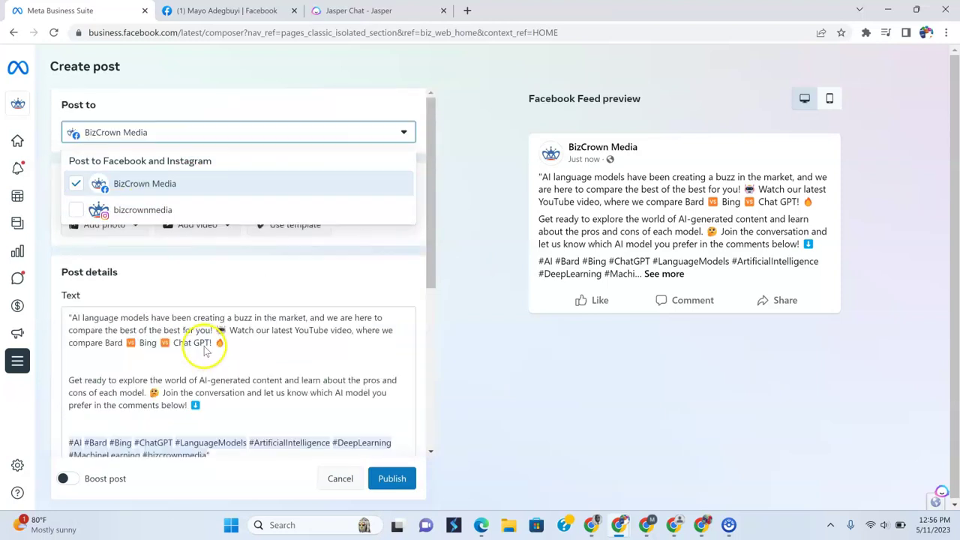
# Paste the YouTube video link after the fire emoji following 'Chat GPT!'
pyautogui.click(244, 347)
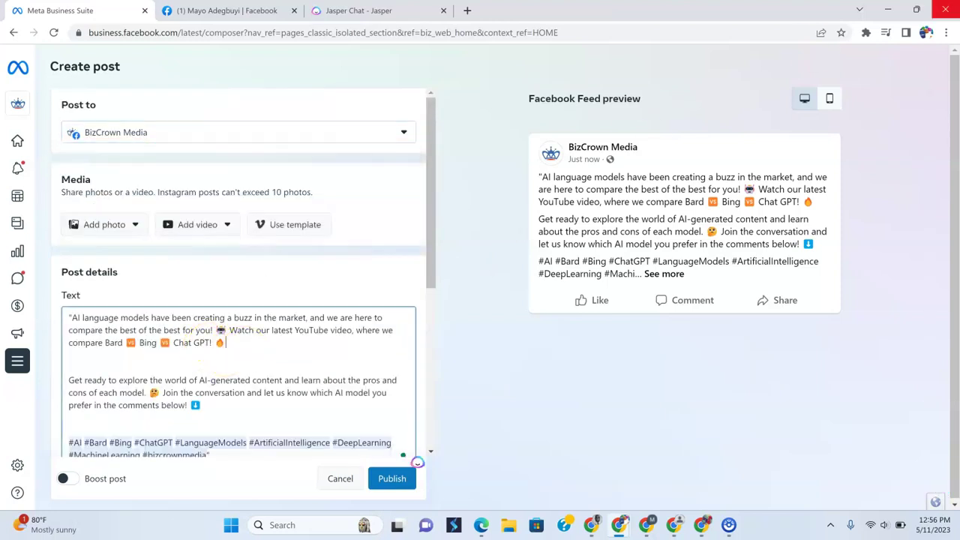
pyautogui.write('→')
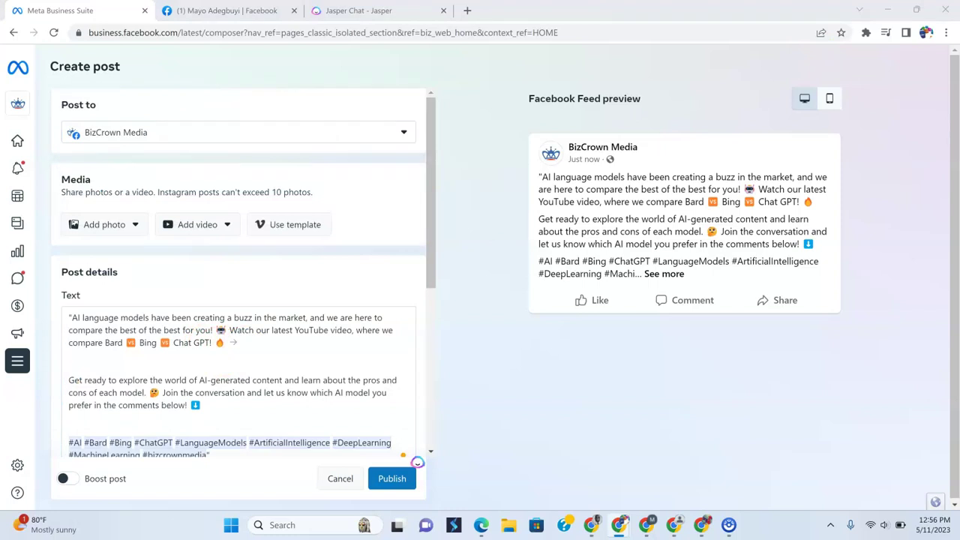
pyautogui.click(275, 340)
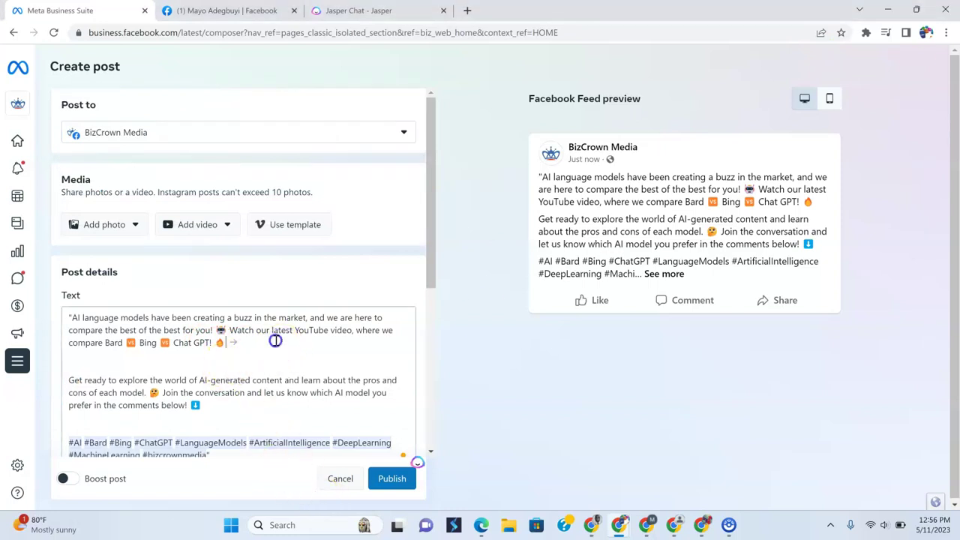
pyautogui.hotkey('ctrl', 'v')
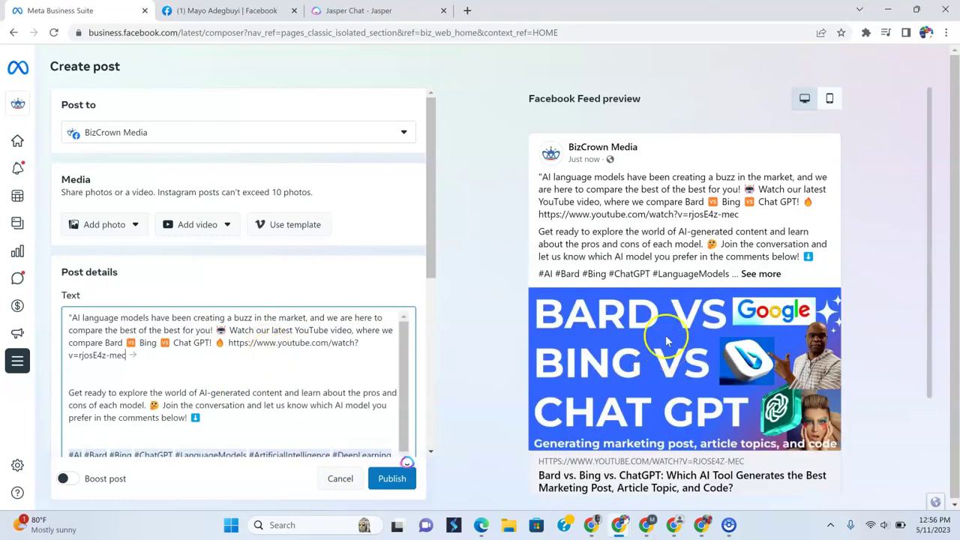
pyautogui.scroll(-2, 653, 332)
pyautogui.click(394, 135)
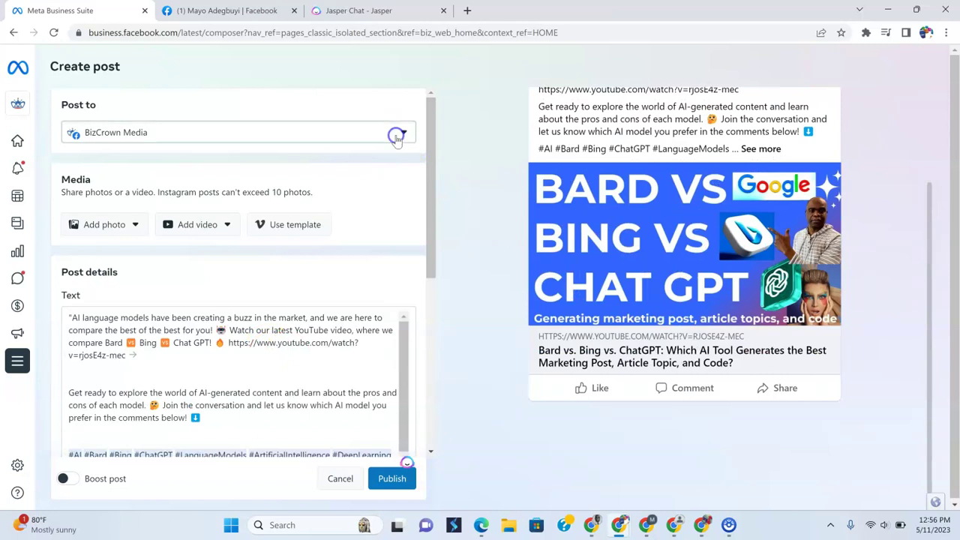
# Add the bizcrownmedia Instagram account alongside BizCrown Media as a post destination
pyautogui.click(76, 211)
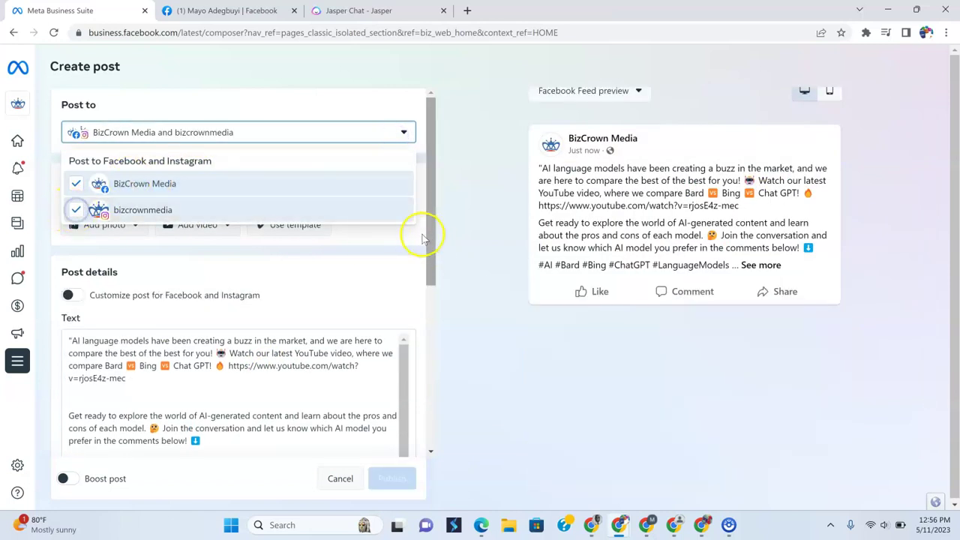
pyautogui.click(475, 208)
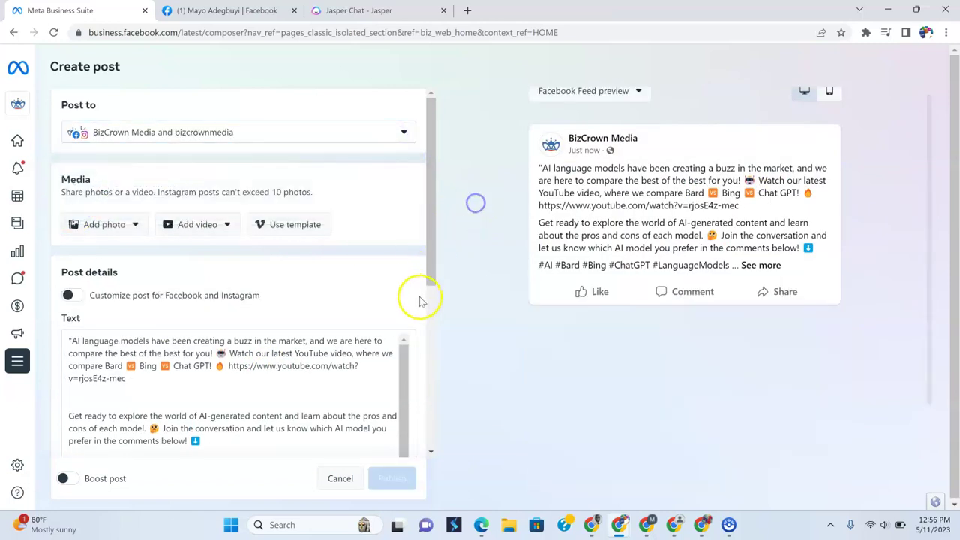
pyautogui.scroll(-2, 422, 300)
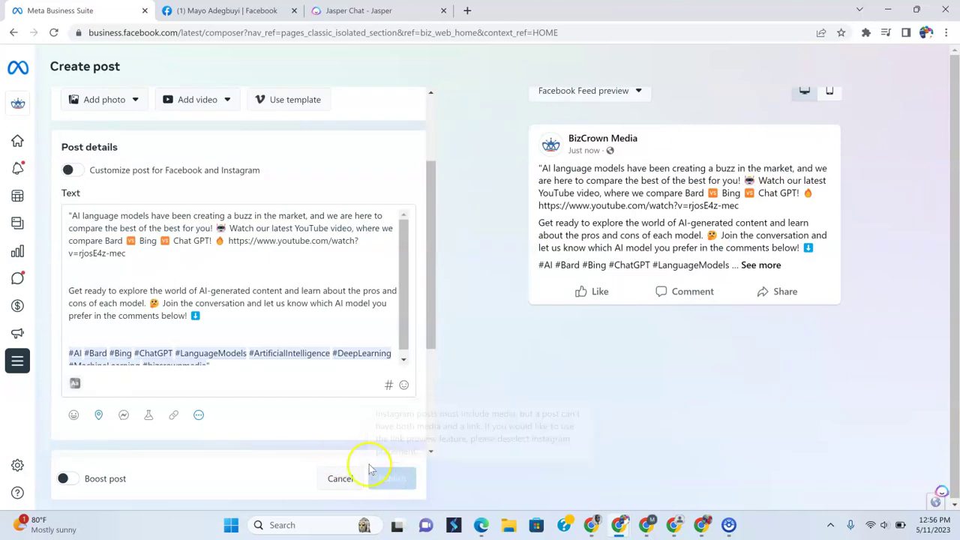
pyautogui.scroll(2, 307, 341)
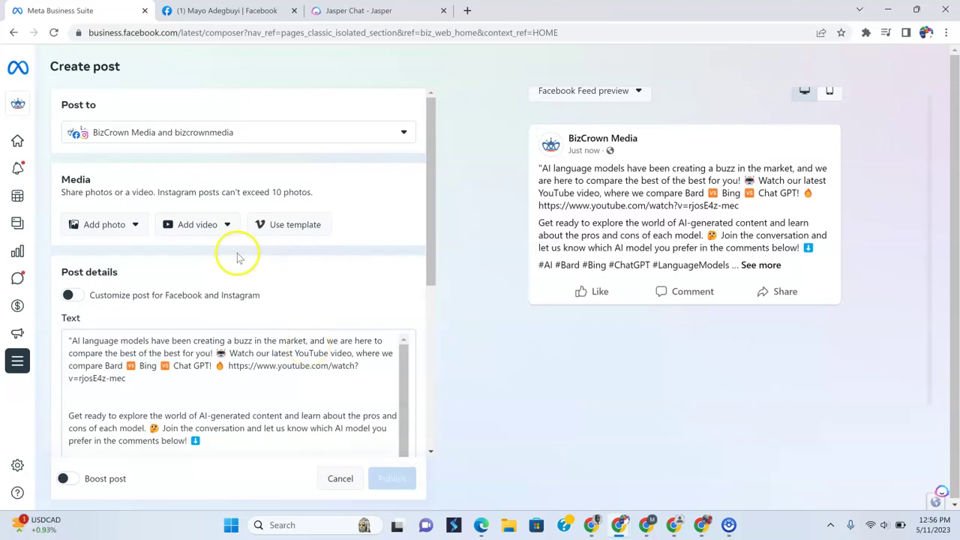
# Upload the 1280 × 720 Bard vs Bing vs Chat GPT thumbnail from Downloads
pyautogui.click(115, 227)
pyautogui.click(113, 253)
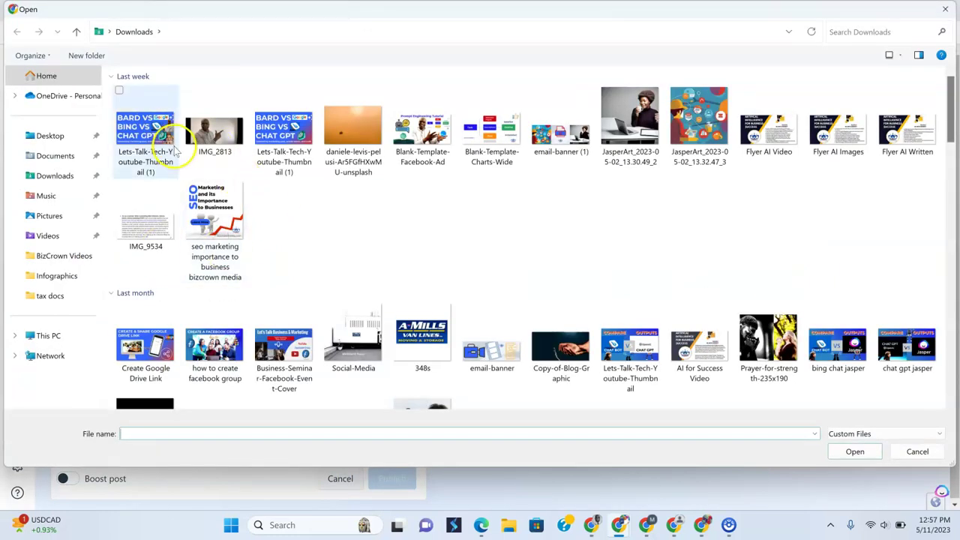
pyautogui.doubleClick(174, 152)
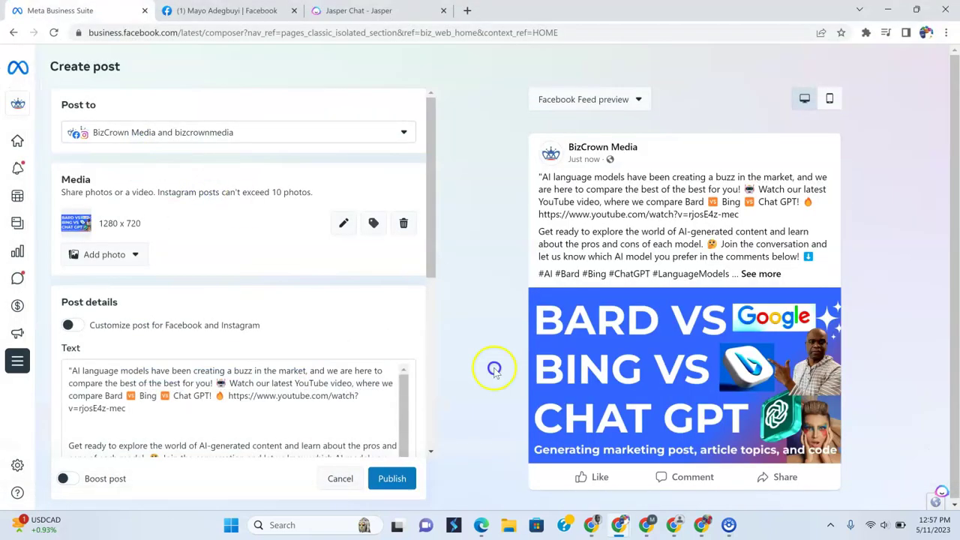
pyautogui.click(379, 478)
# Schedule for May 11, 2023: Facebook at 01:18 PM, Instagram at 02:18 PM
pyautogui.scroll(-2, 420, 385)
pyautogui.scroll(-3, 417, 380)
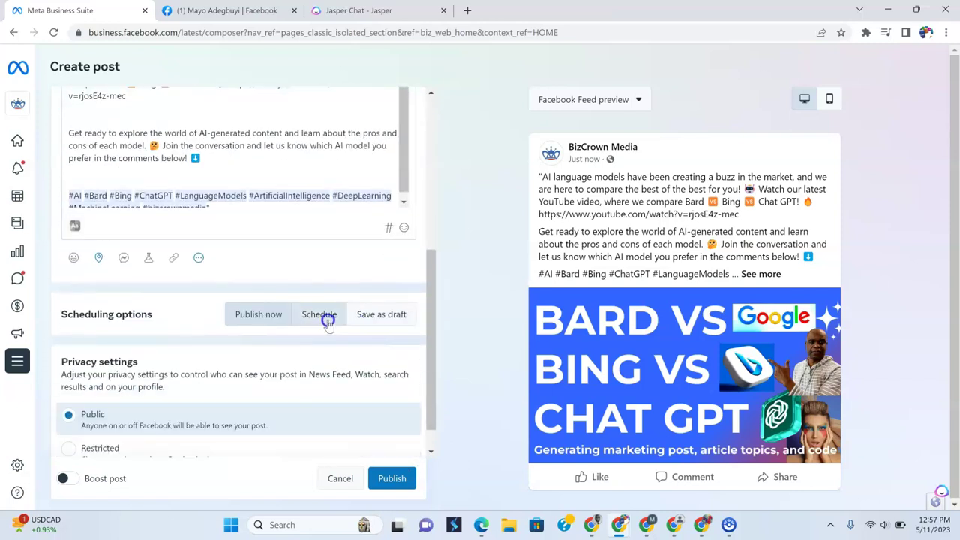
pyautogui.click(326, 316)
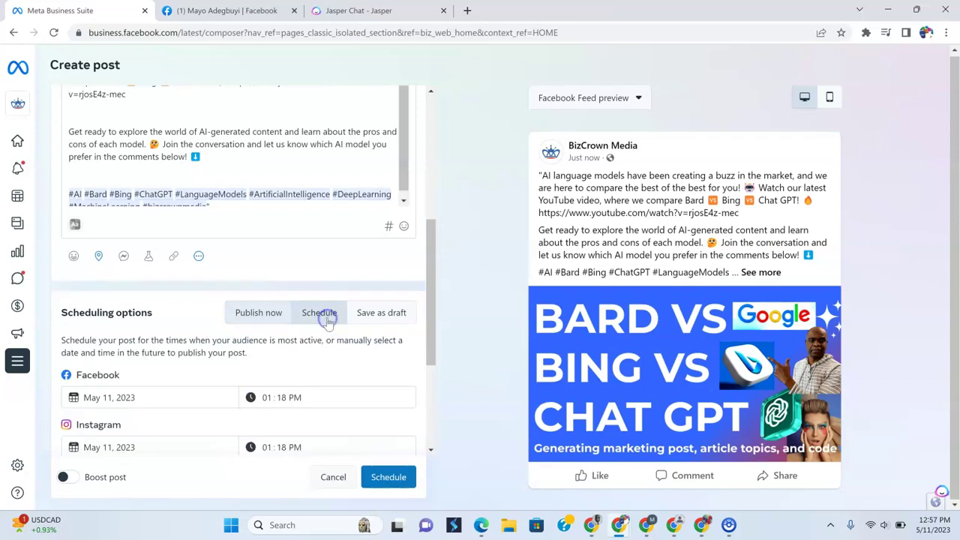
pyautogui.scroll(-3, 327, 318)
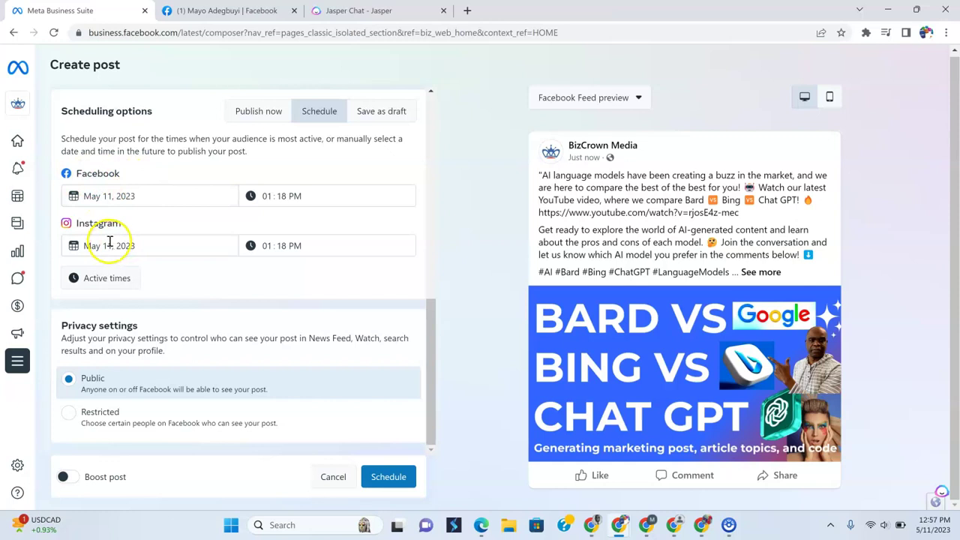
pyautogui.click(272, 247)
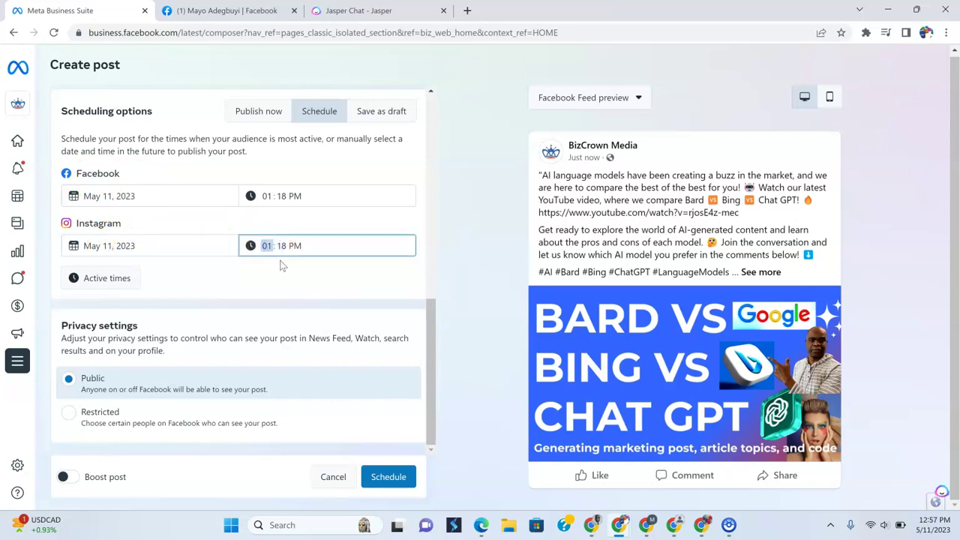
pyautogui.click(330, 281)
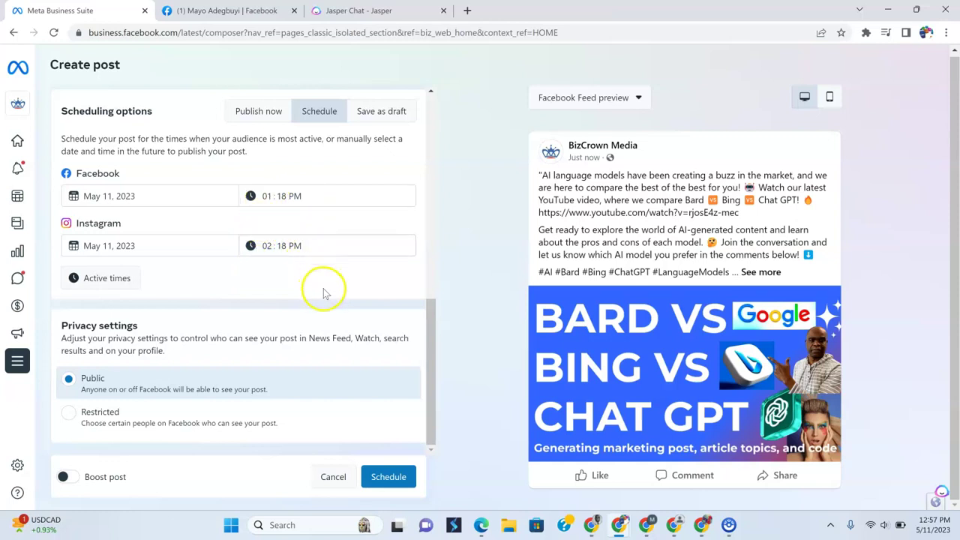
pyautogui.scroll(5, 318, 375)
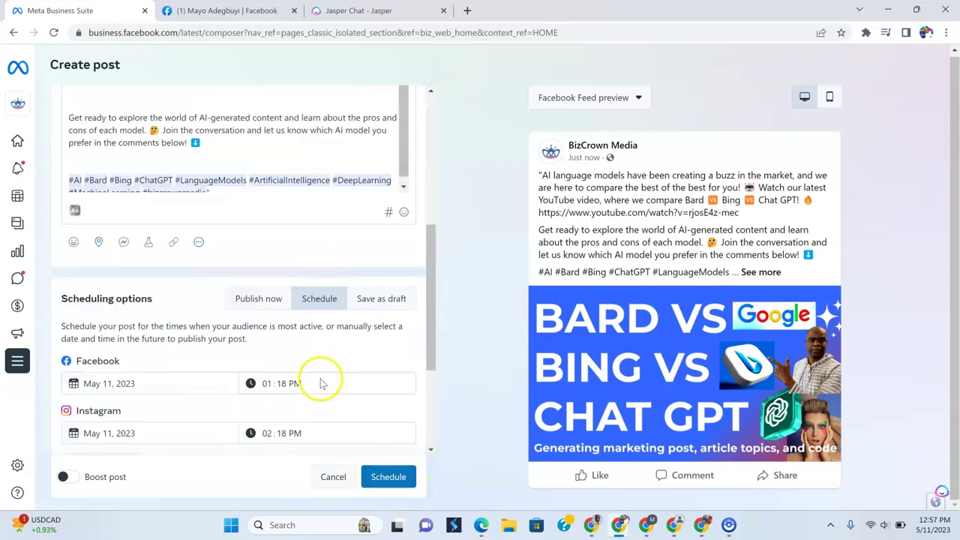
pyautogui.scroll(2, 319, 375)
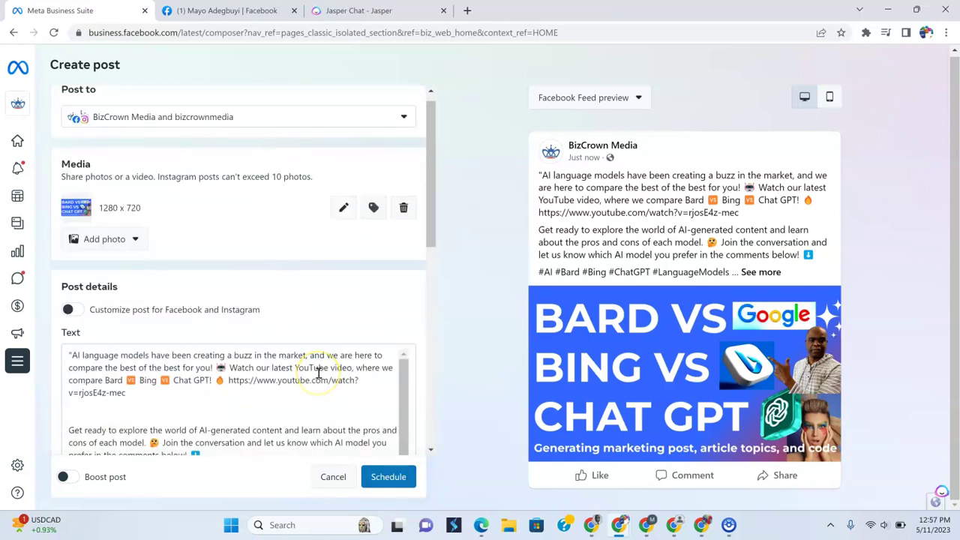
pyautogui.scroll(1, 318, 373)
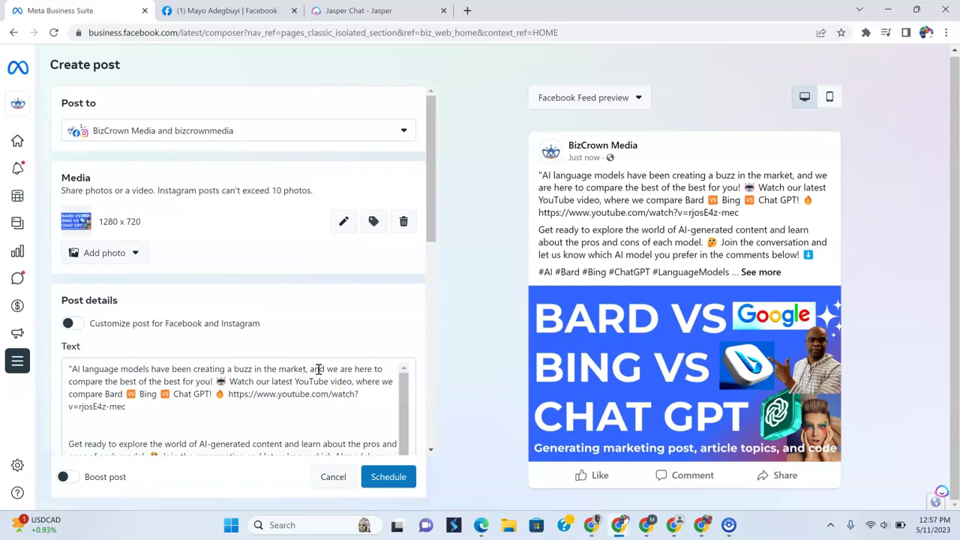
# Remove the BizCrown Media Facebook page so the post goes only to bizcrownmedia Instagram
pyautogui.click(403, 131)
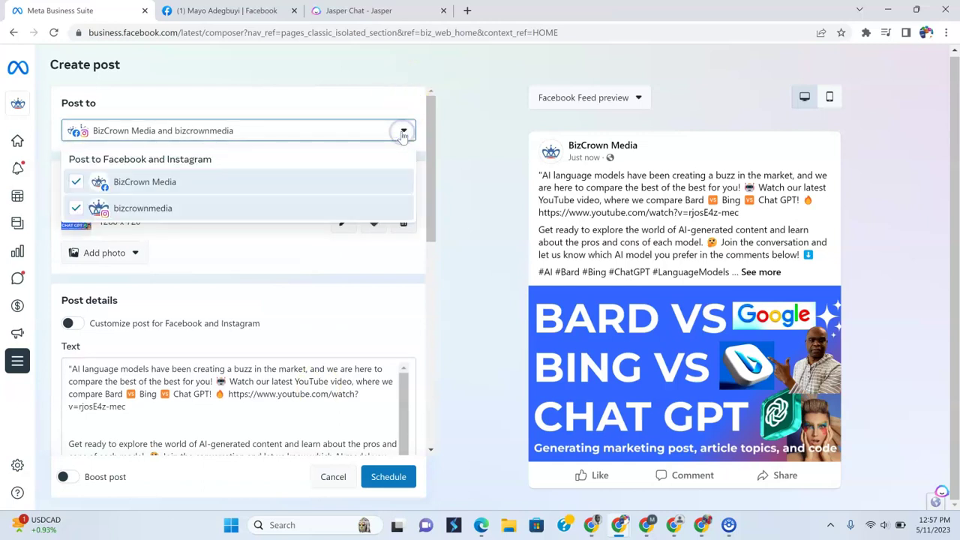
pyautogui.click(76, 182)
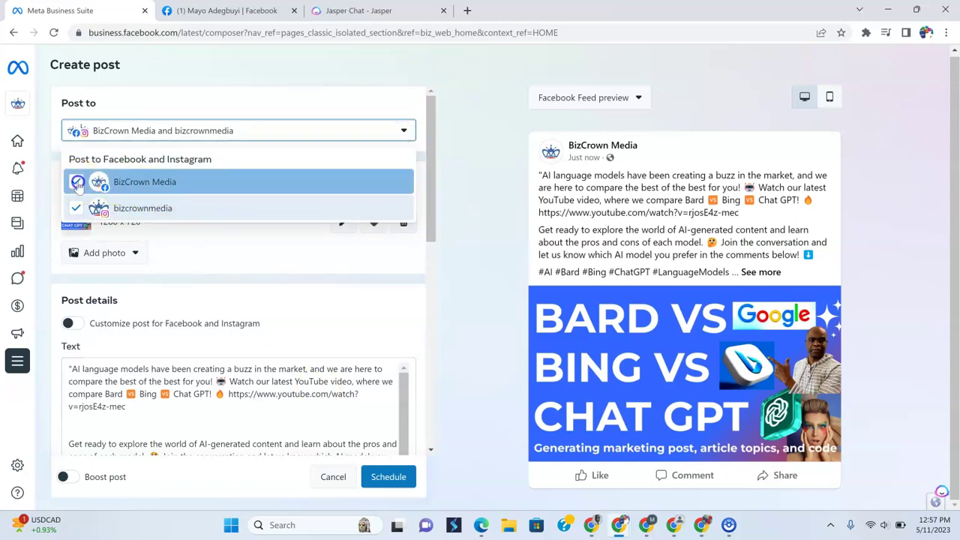
pyautogui.scroll(-5, 315, 248)
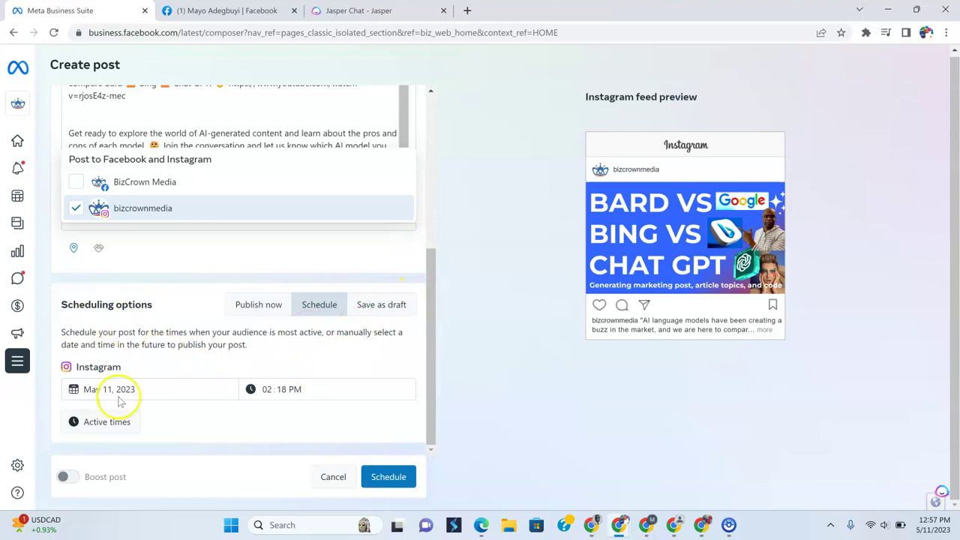
pyautogui.click(166, 255)
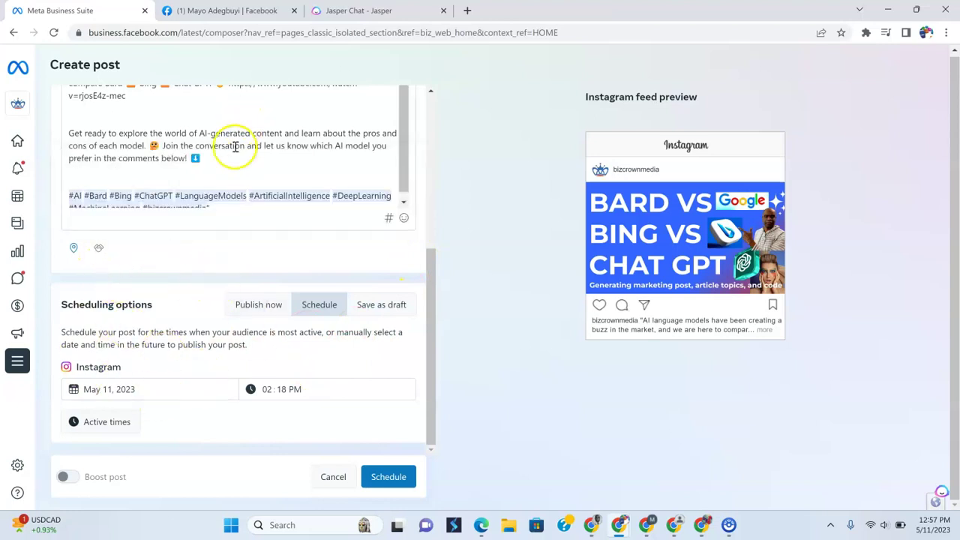
pyautogui.scroll(1, 225, 172)
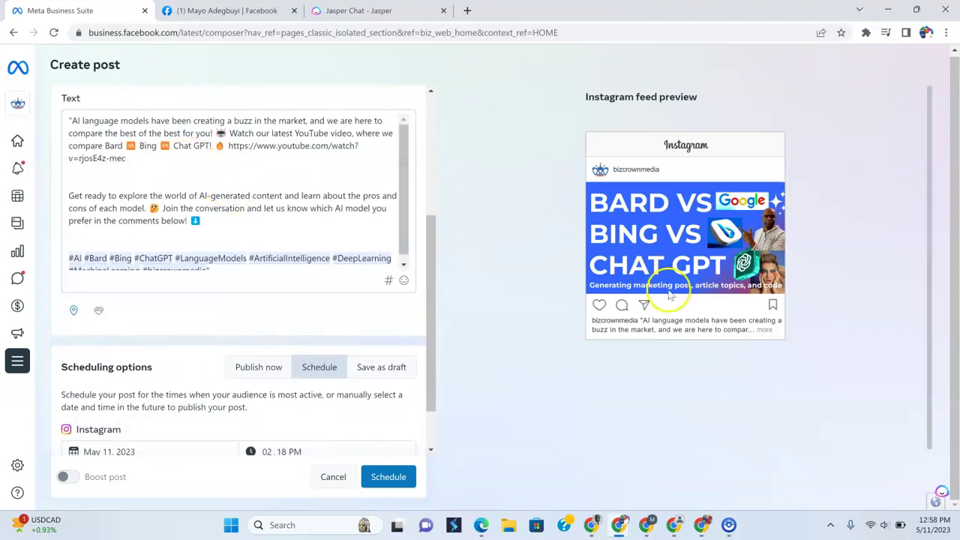
pyautogui.click(162, 156)
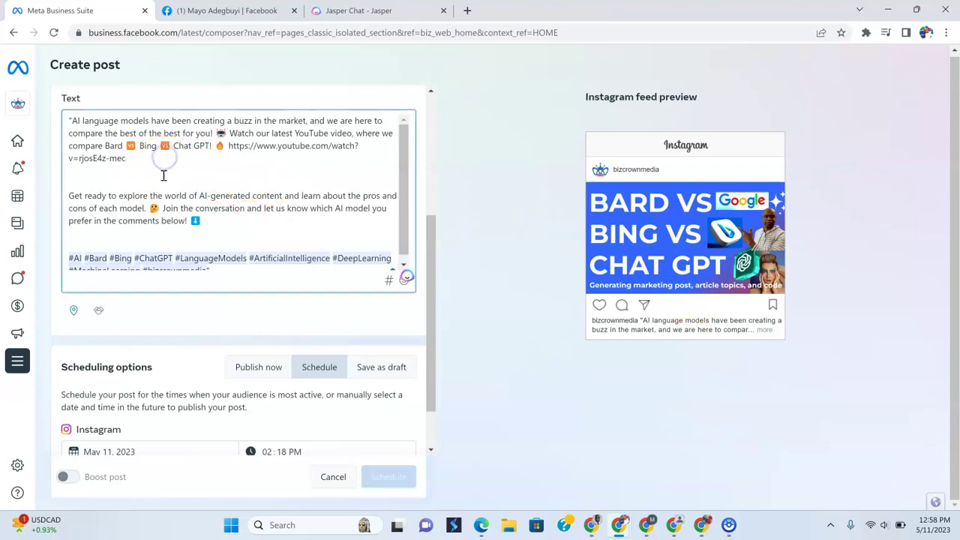
pyautogui.scroll(-2, 310, 375)
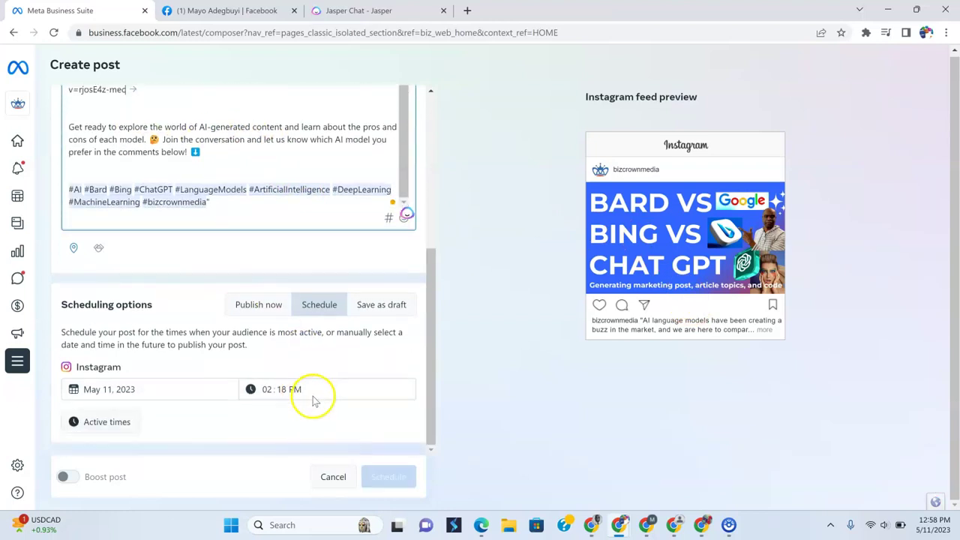
# Change the Instagram posting time to 04:18 PM on May 11, 2023 and schedule it
pyautogui.click(271, 389)
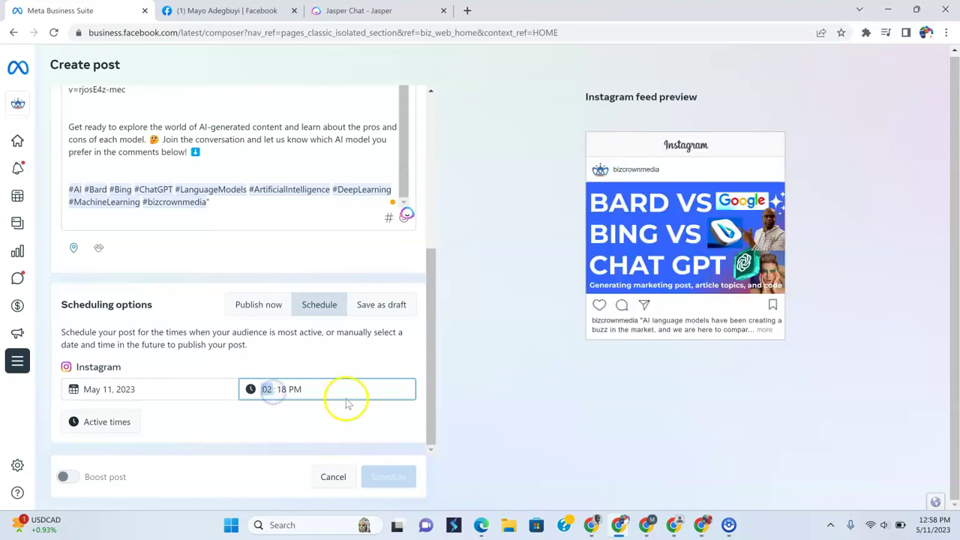
pyautogui.click(274, 390)
pyautogui.click(271, 390)
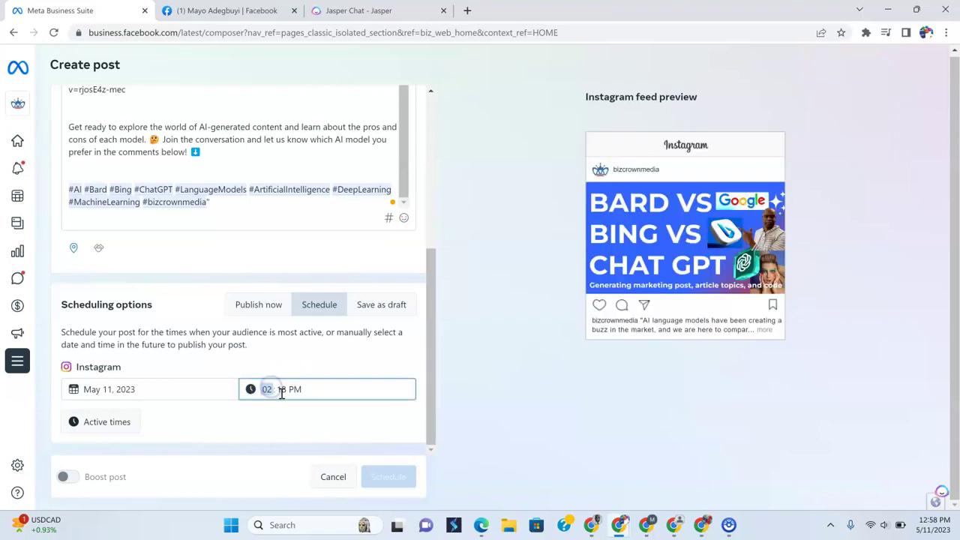
pyautogui.write('4')
pyautogui.click(307, 409)
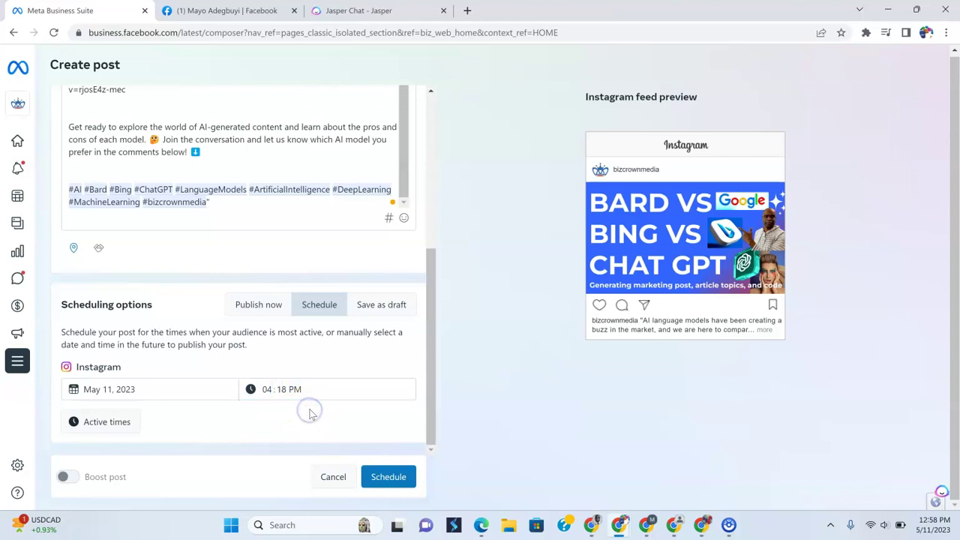
pyautogui.click(389, 480)
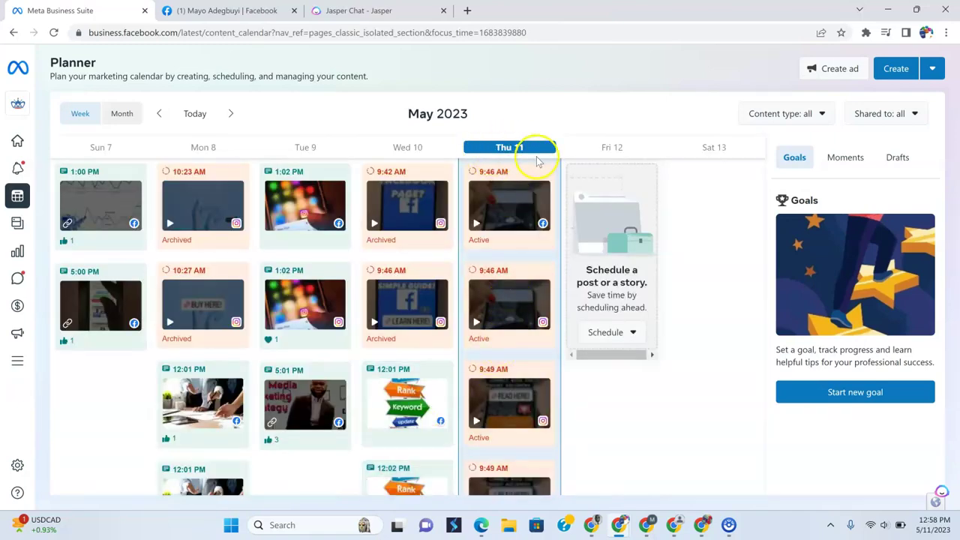
# Check the Thu 11 Bard vs Bing posts at 2:15 PM and 4:18 PM in the Planner
pyautogui.scroll(-6, 497, 193)
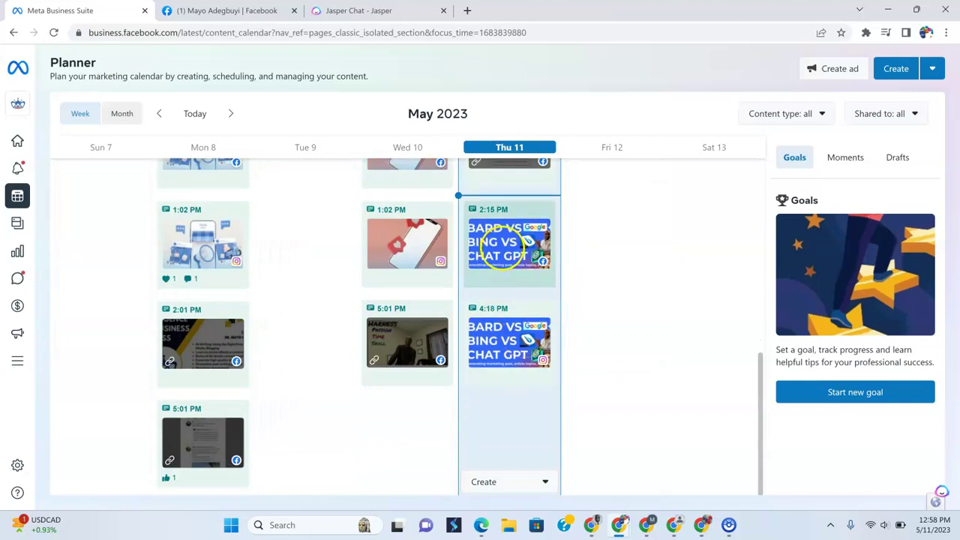
pyautogui.moveTo(509, 244)
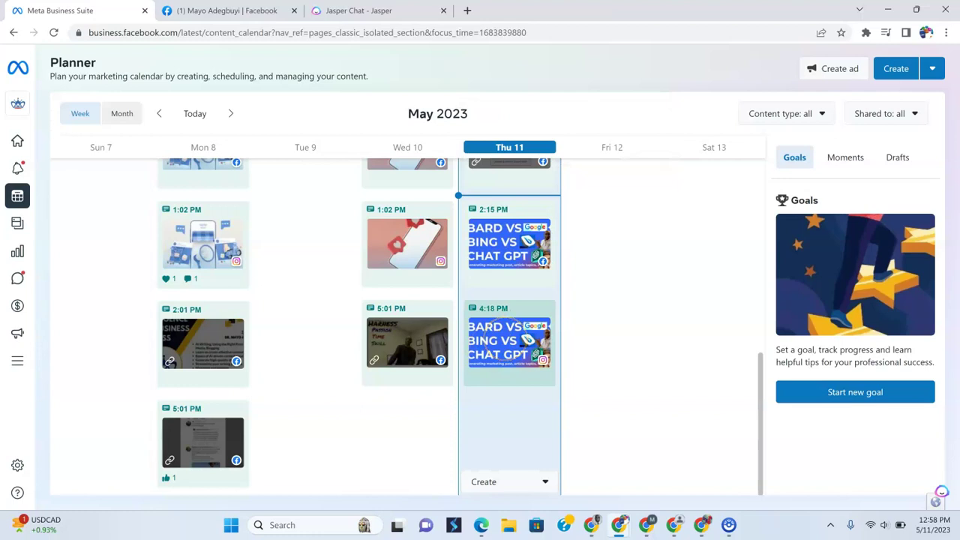
pyautogui.moveTo(509, 341)
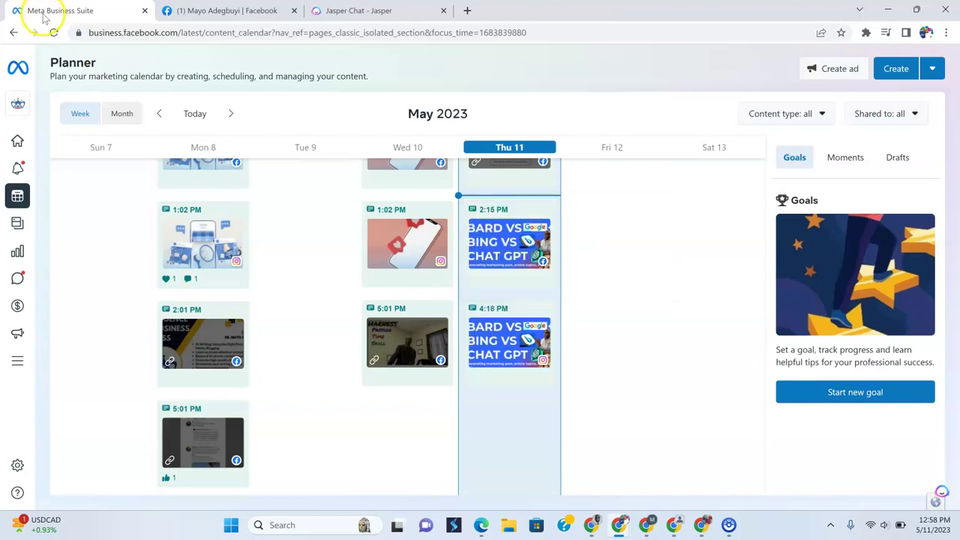
pyautogui.moveTo(213, 18)
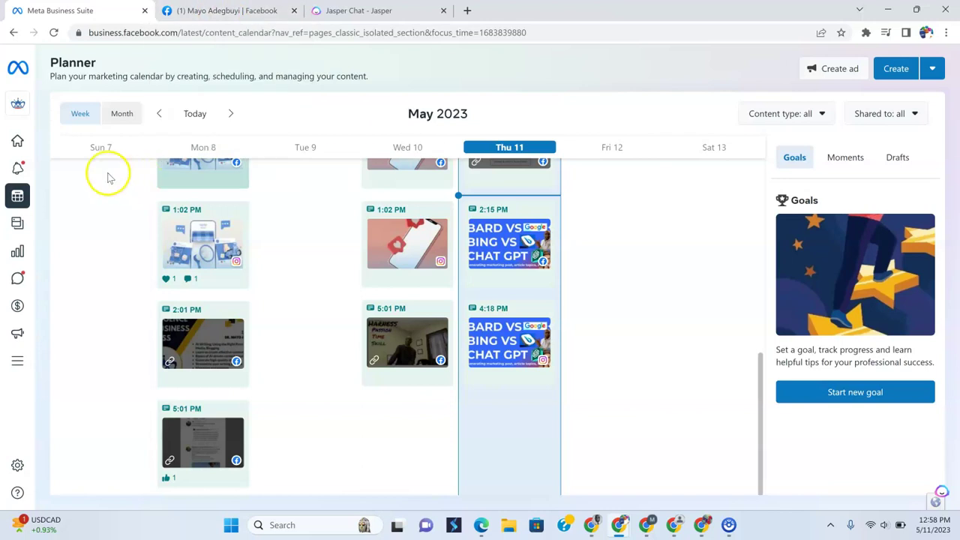
# Return to the BizCrown Media Home page and scroll back up to the cover banner
pyautogui.click(15, 143)
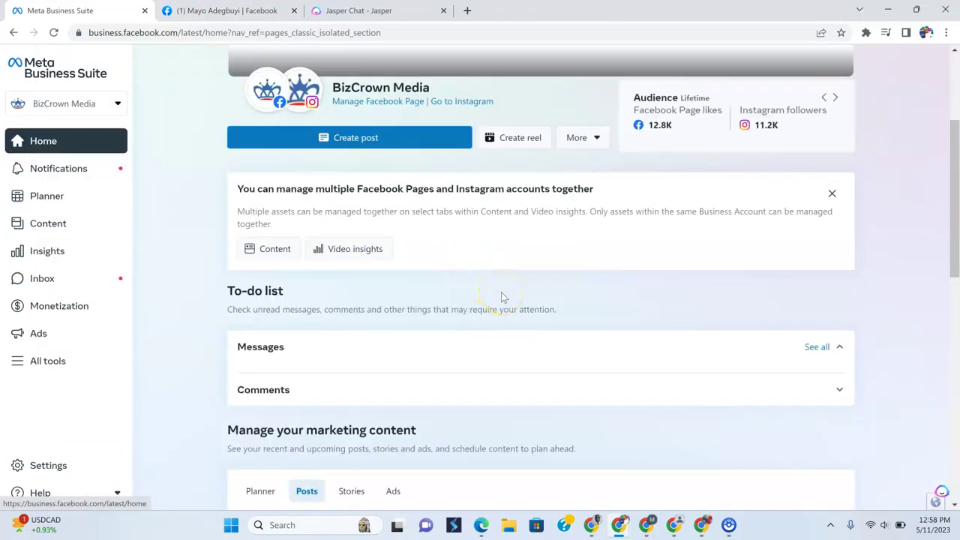
pyautogui.scroll(-2, 502, 296)
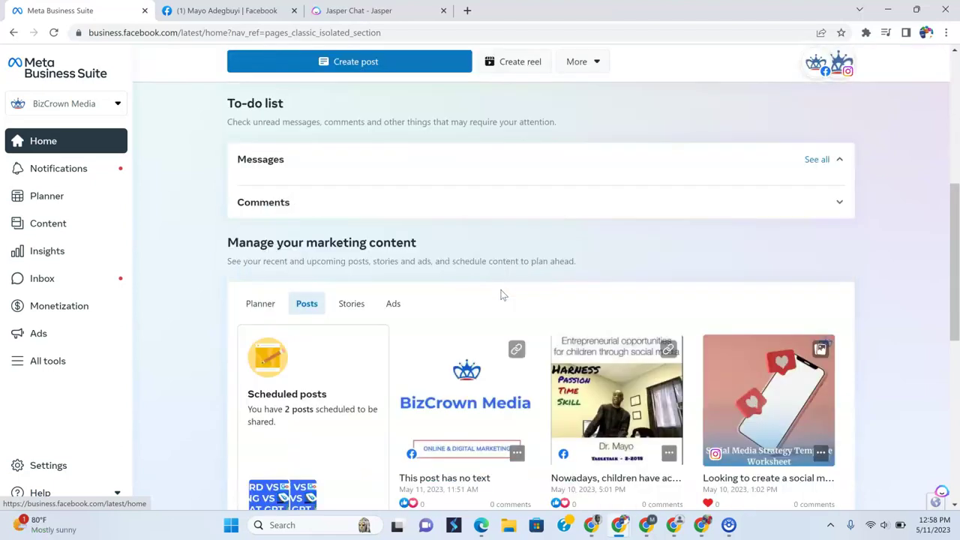
pyautogui.scroll(2, 414, 288)
pyautogui.scroll(2, 418, 289)
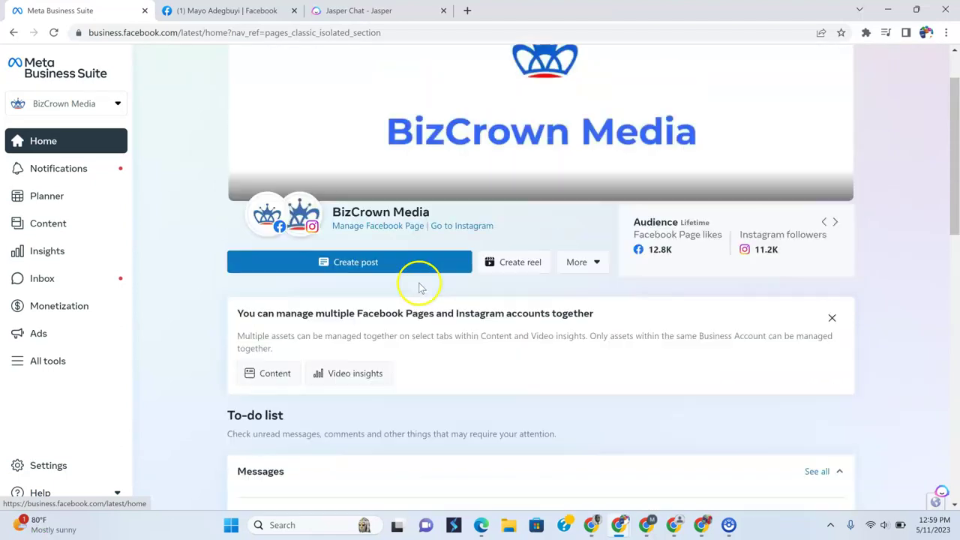
pyautogui.scroll(1, 429, 307)
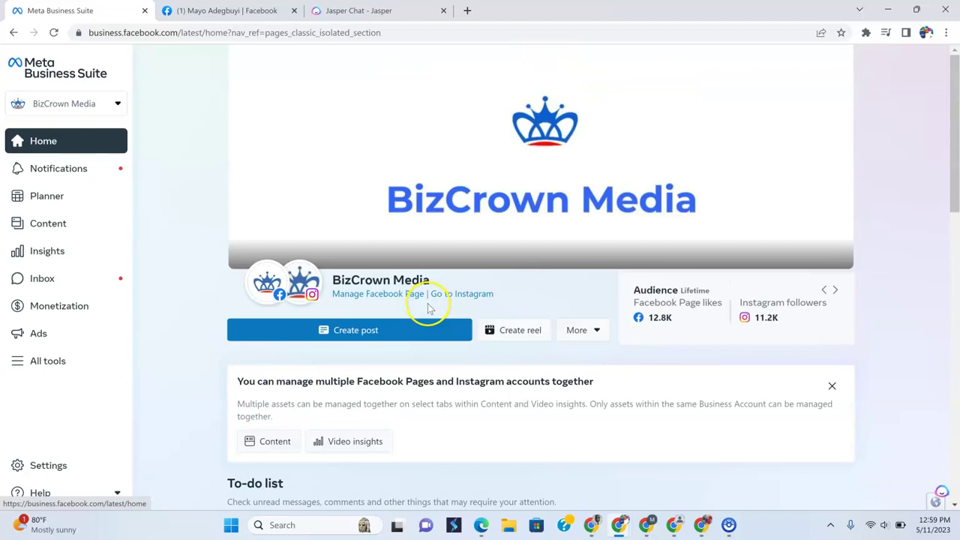